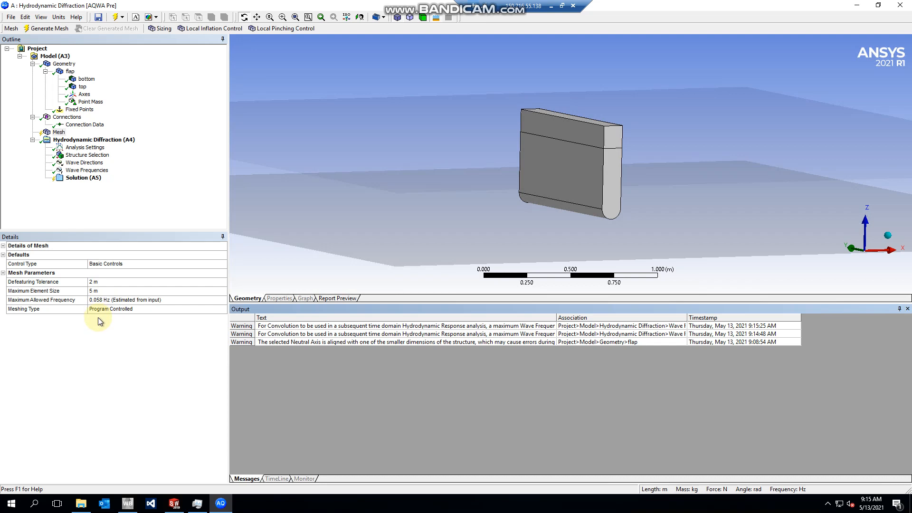
pyautogui.click(76, 18)
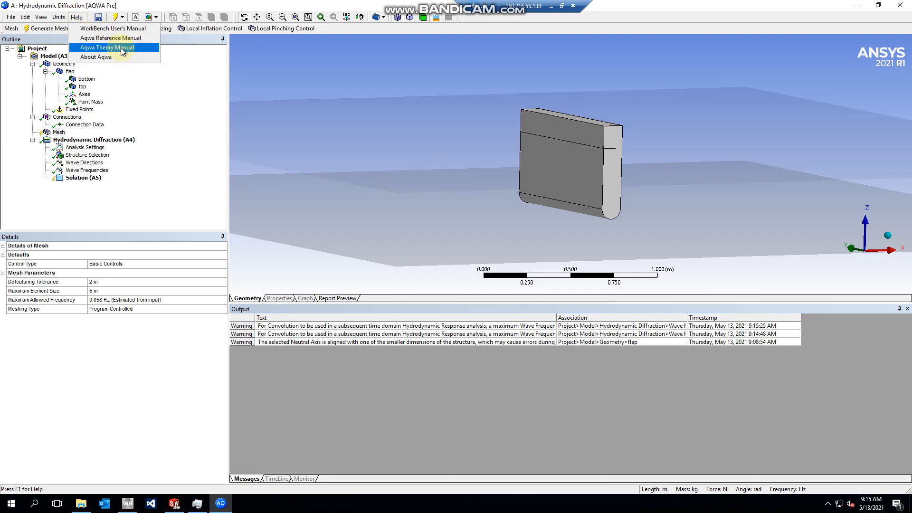
pyautogui.click(88, 208)
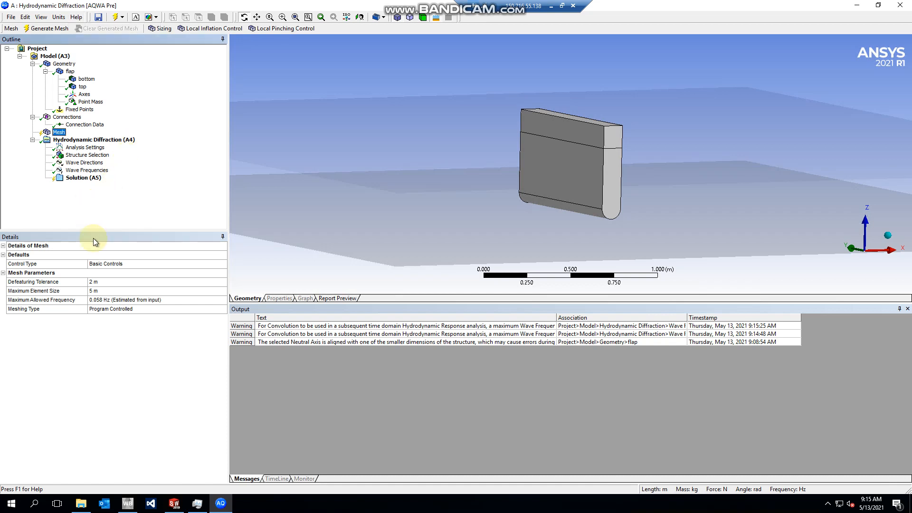
# - Try maximum element sizes of 2 m and 3 m in the mesh parameters
pyautogui.click(96, 291)
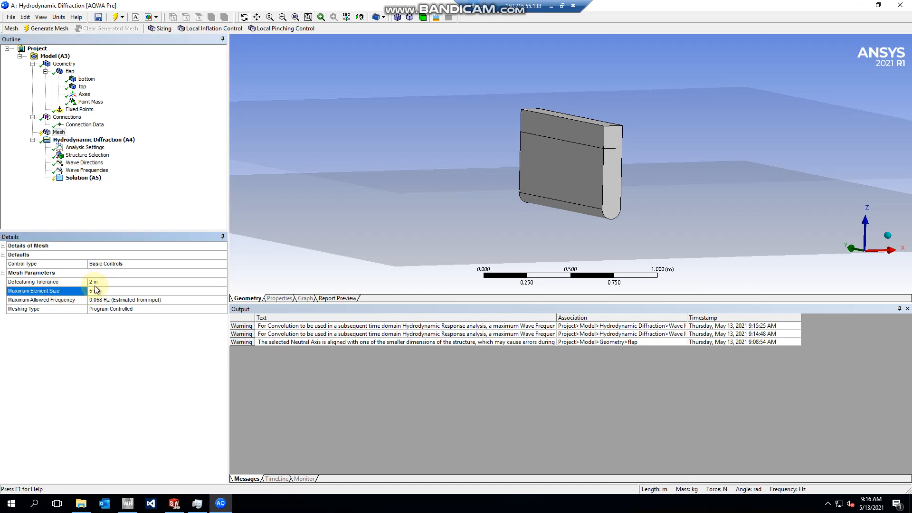
pyautogui.click(104, 282)
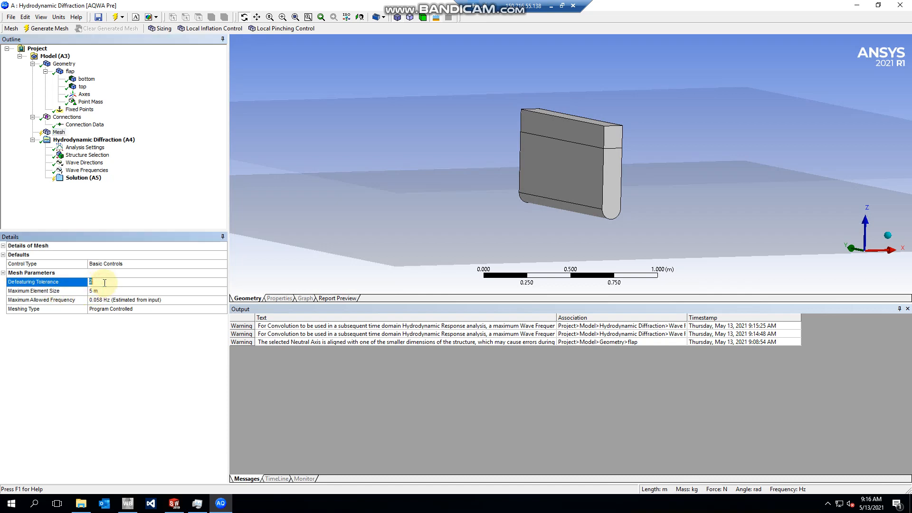
pyautogui.click(105, 292)
pyautogui.write('2')
pyautogui.press('Return')
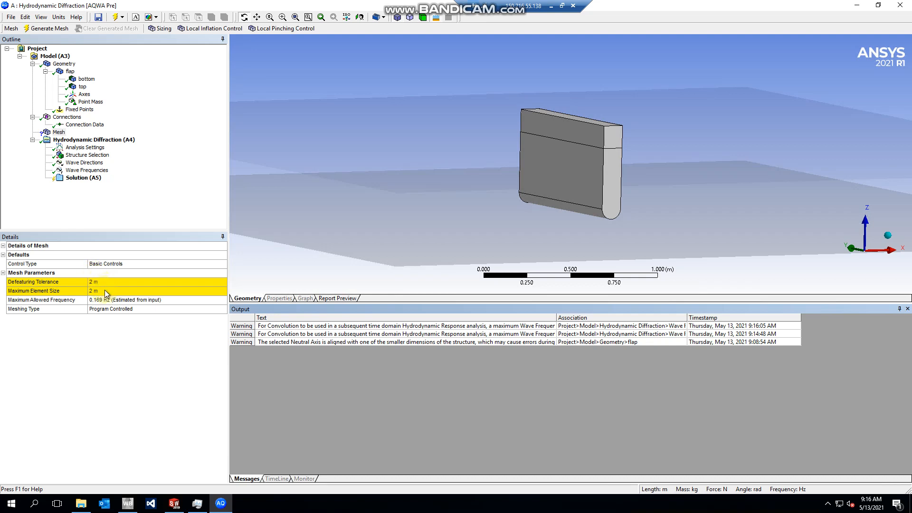
pyautogui.click(104, 291)
pyautogui.write('3')
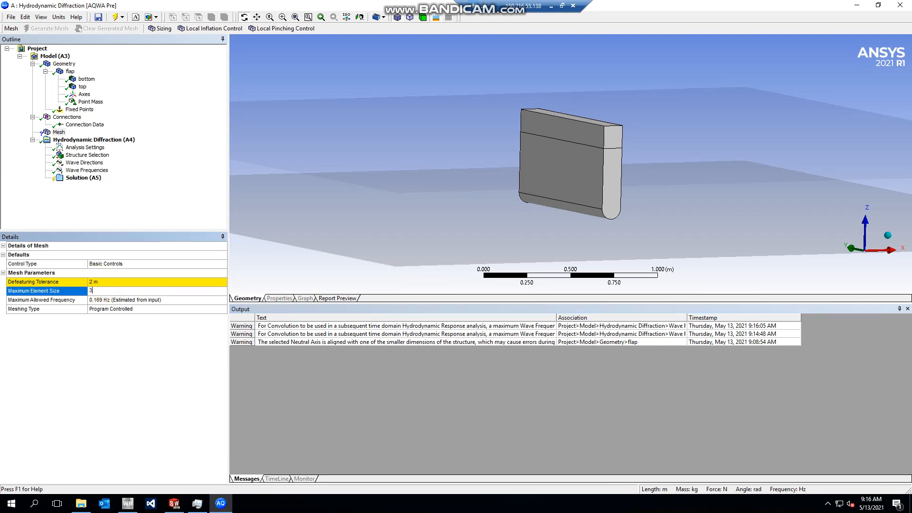
pyautogui.press('Return')
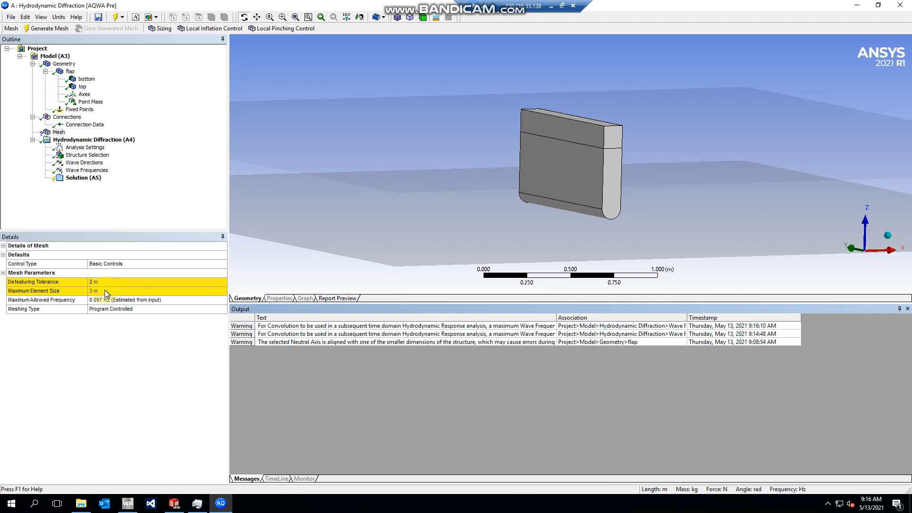
# - Set the mesh's maximum element size to 4 m and generate the mesh
pyautogui.click(104, 290)
pyautogui.write('4')
pyautogui.press('Return')
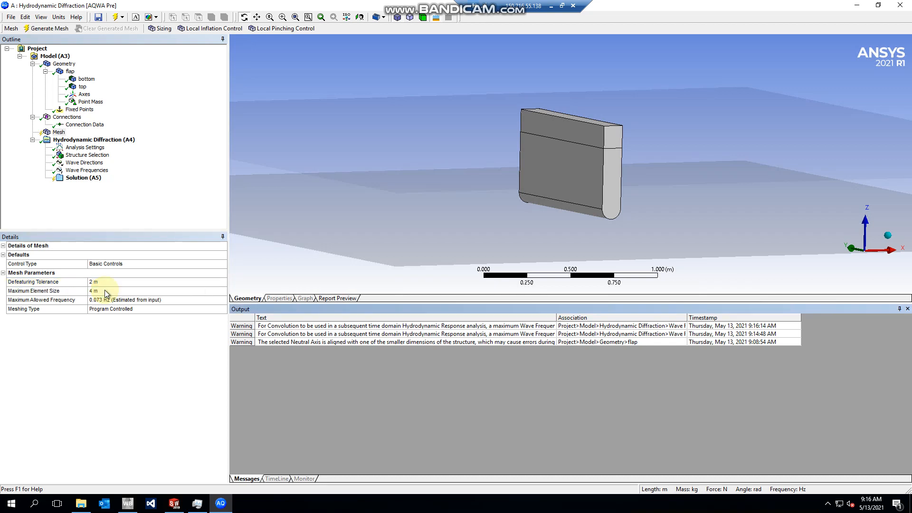
pyautogui.click(101, 280)
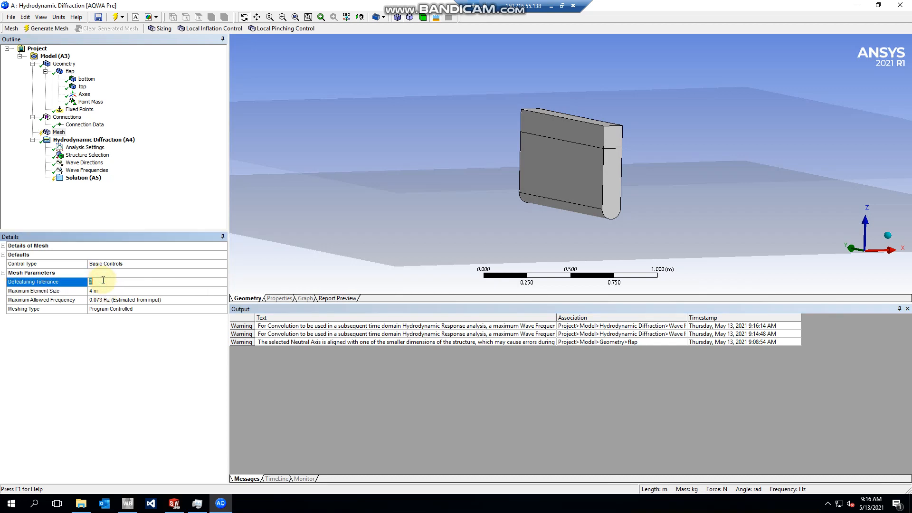
pyautogui.rightClick(59, 133)
pyautogui.click(88, 149)
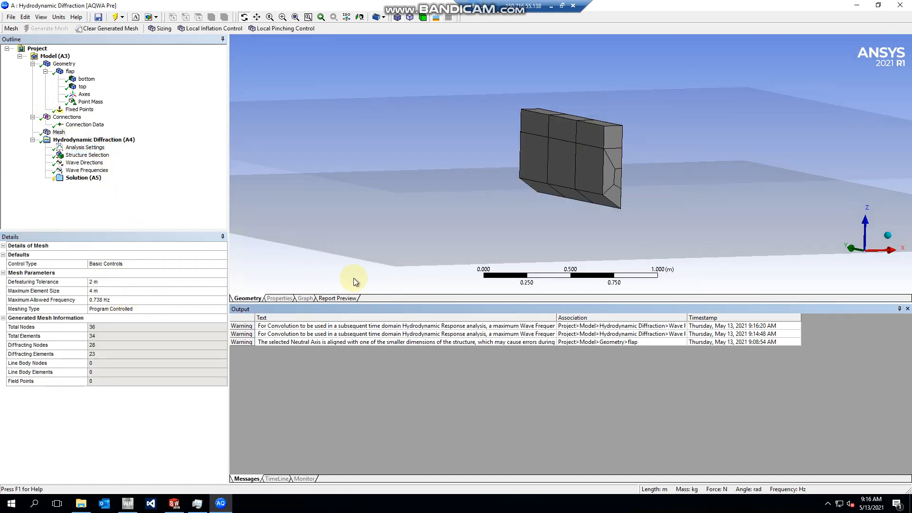
# - Set the defeaturing tolerance to 0.01 m and the maximum element size to 0.2 m, and generate the mesh
pyautogui.click(115, 282)
pyautogui.write('0.01')
pyautogui.press('Return')
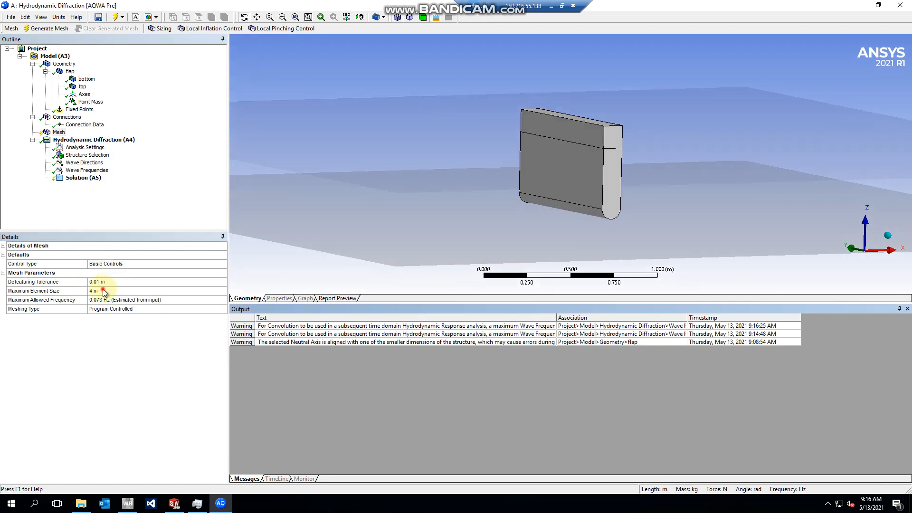
pyautogui.click(104, 289)
pyautogui.write('0.2')
pyautogui.press('Return')
pyautogui.rightClick(59, 133)
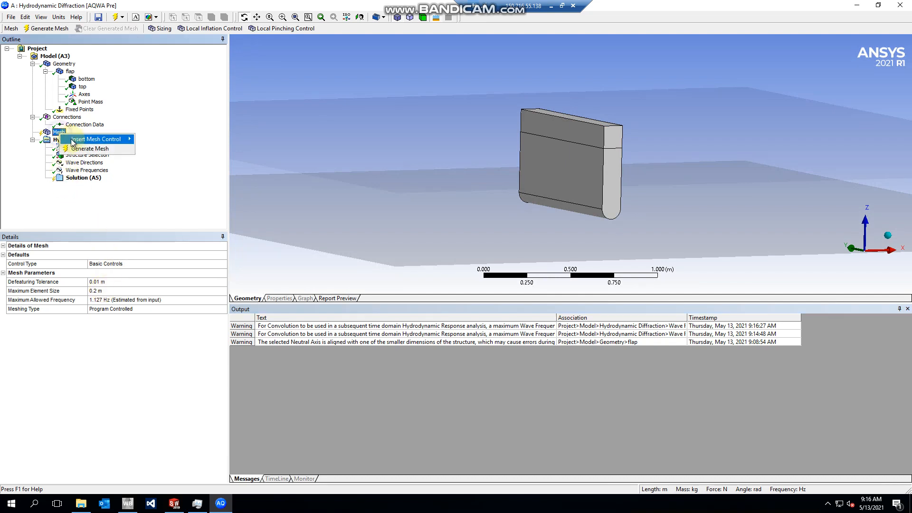
pyautogui.click(79, 147)
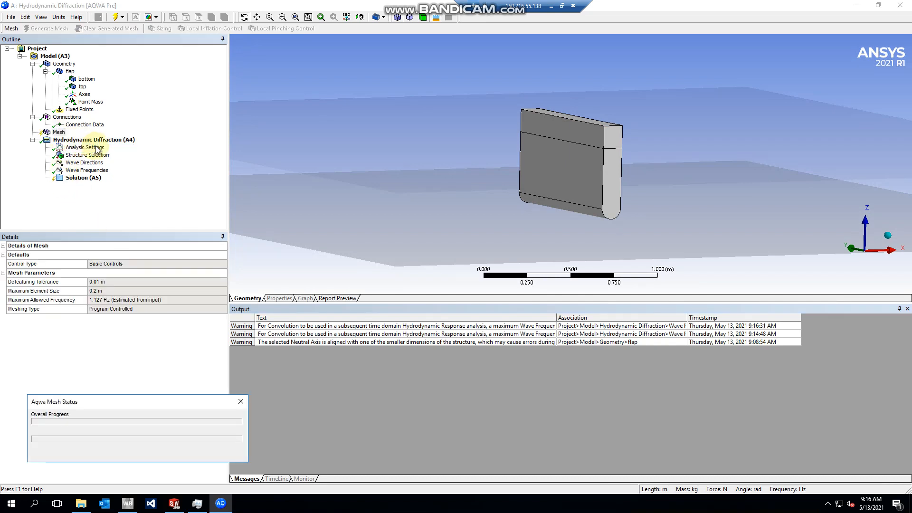
# - Set the mesh's maximum element size to 0.02 m
pyautogui.click(101, 288)
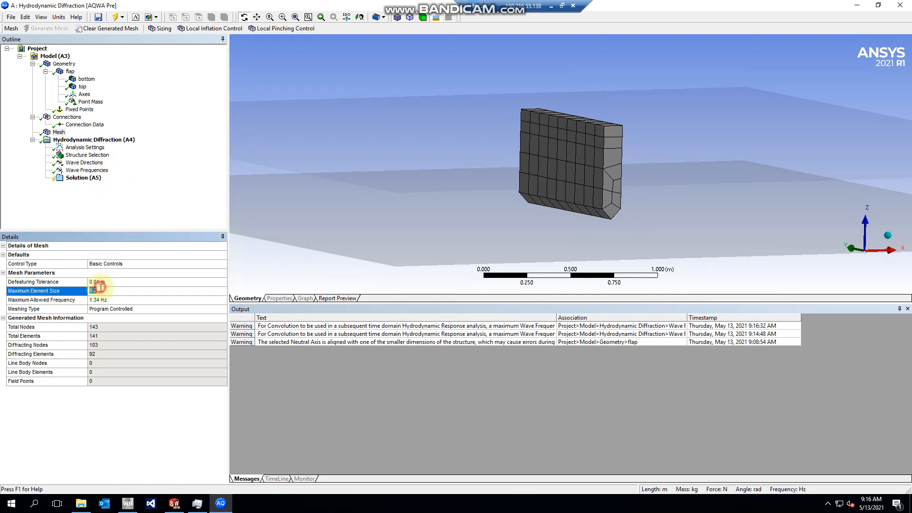
pyautogui.write('0.02')
pyautogui.press('Return')
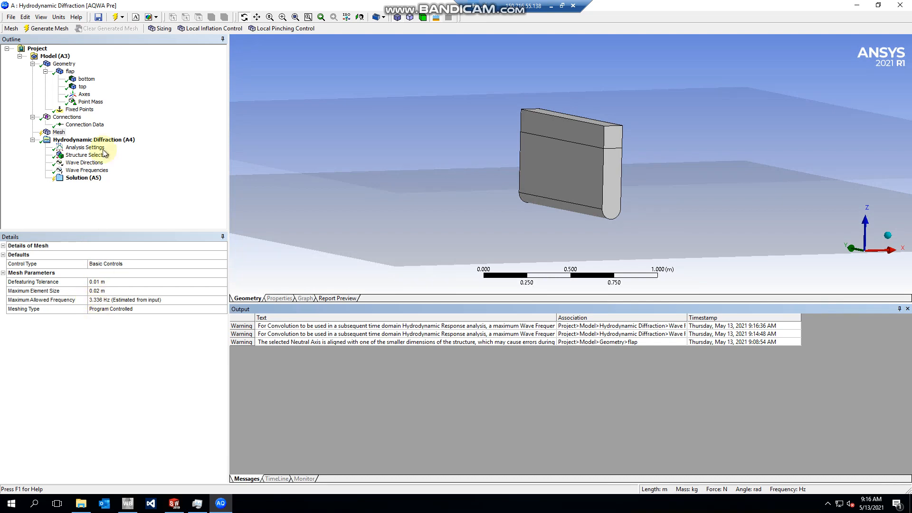
# - Switch the frequency unit to rad/s and check the mesh's maximum allowed frequency
pyautogui.click(58, 17)
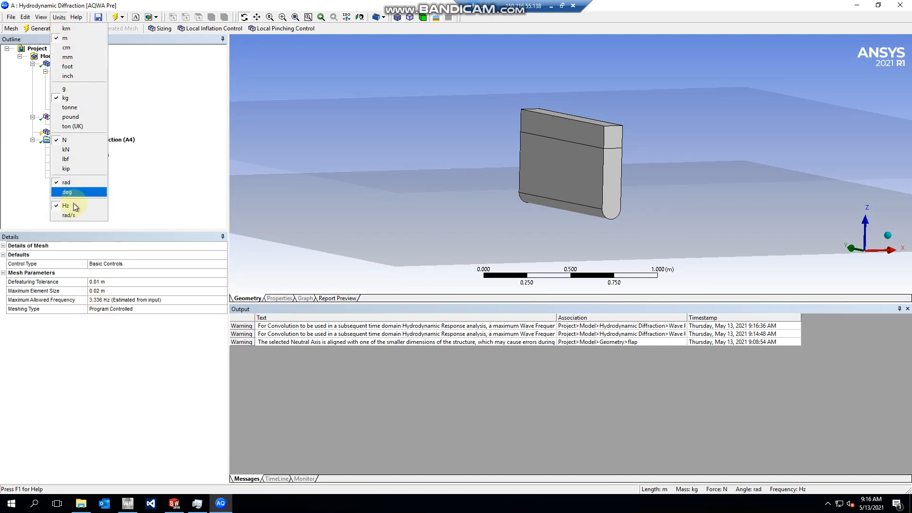
pyautogui.click(72, 216)
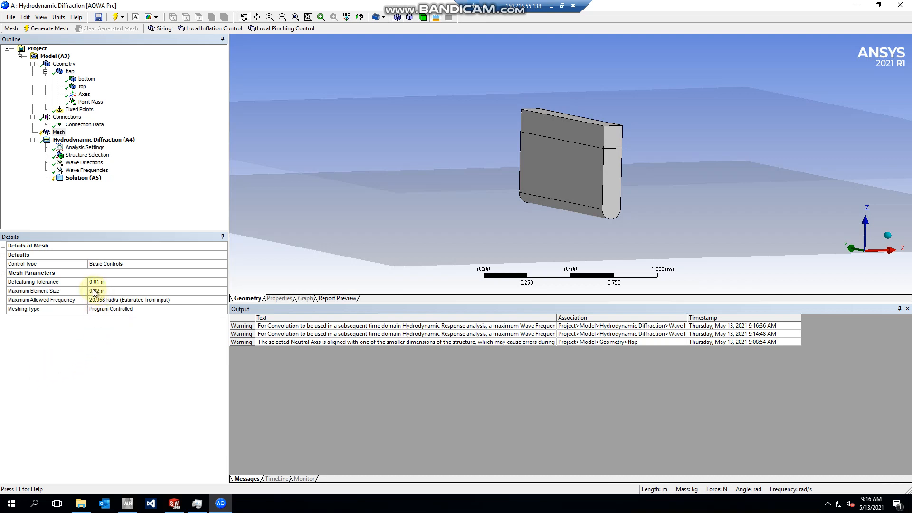
pyautogui.click(61, 303)
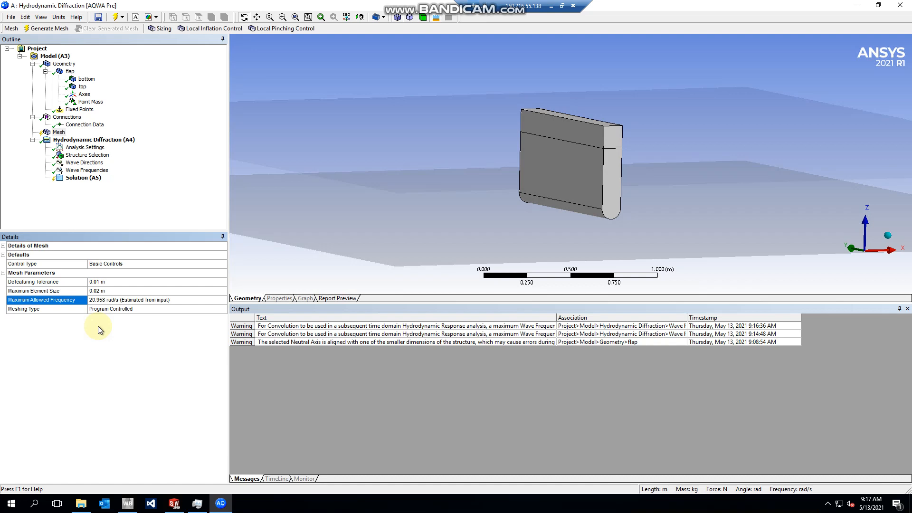
# - Review the wave excitation and radiation coefficient results that can be inserted under the solution
pyautogui.click(72, 181)
pyautogui.rightClick(73, 180)
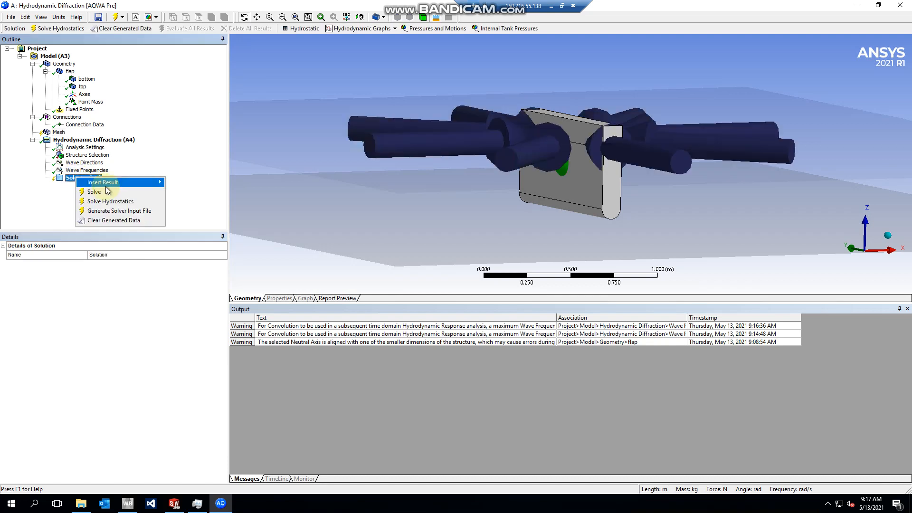
pyautogui.moveTo(156, 185)
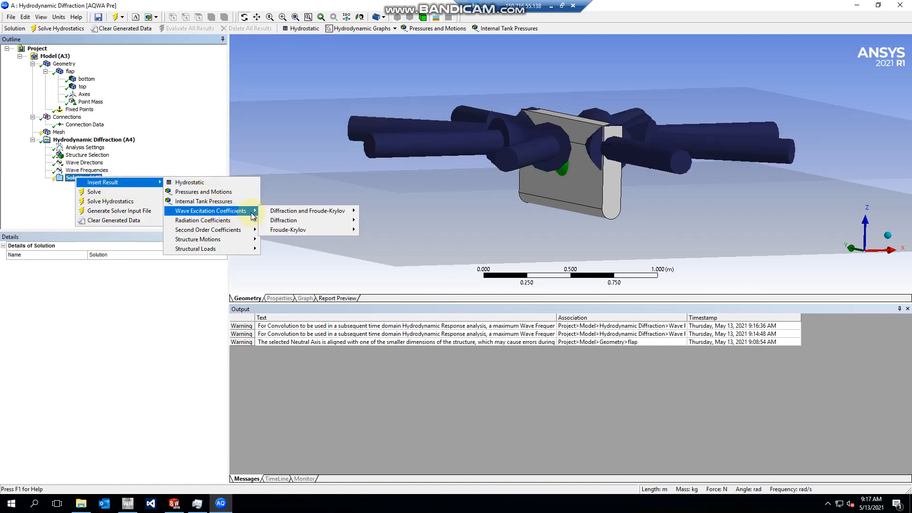
pyautogui.moveTo(231, 221)
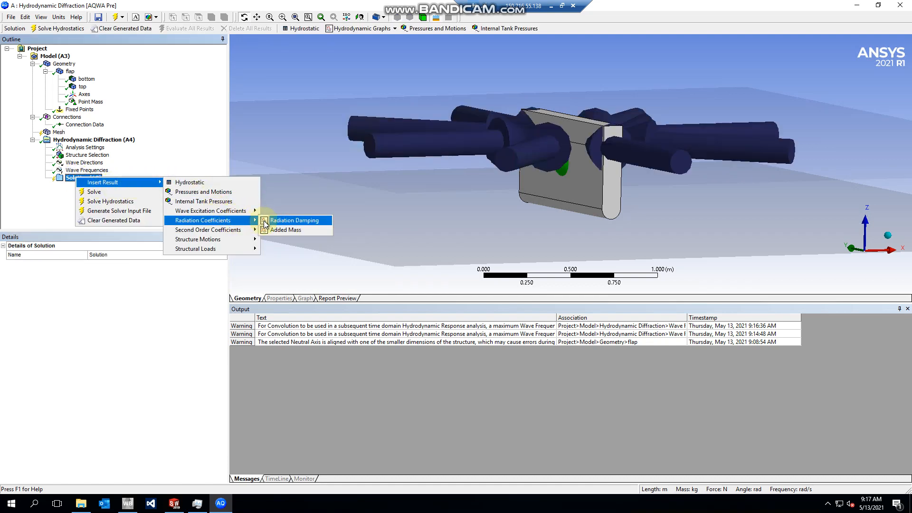
pyautogui.click(178, 303)
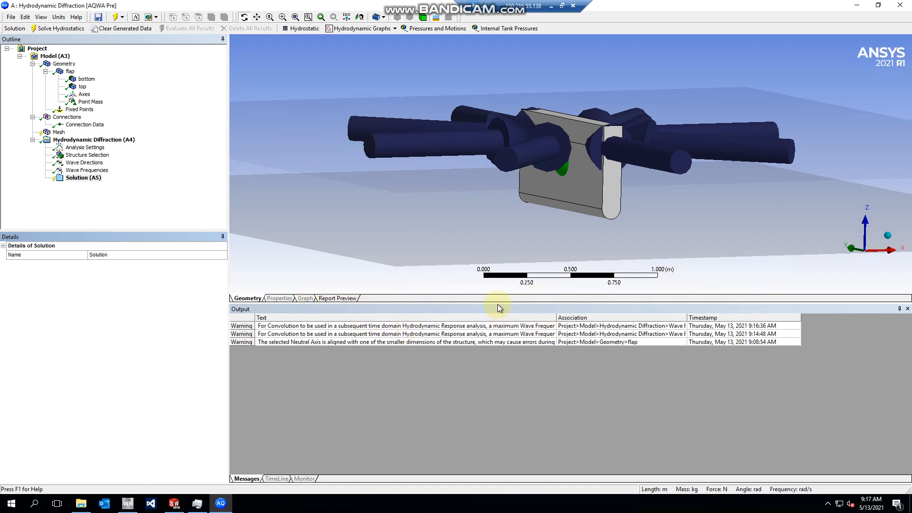
# - Generate the flap mesh with the 0.02 m maximum element size
pyautogui.click(58, 131)
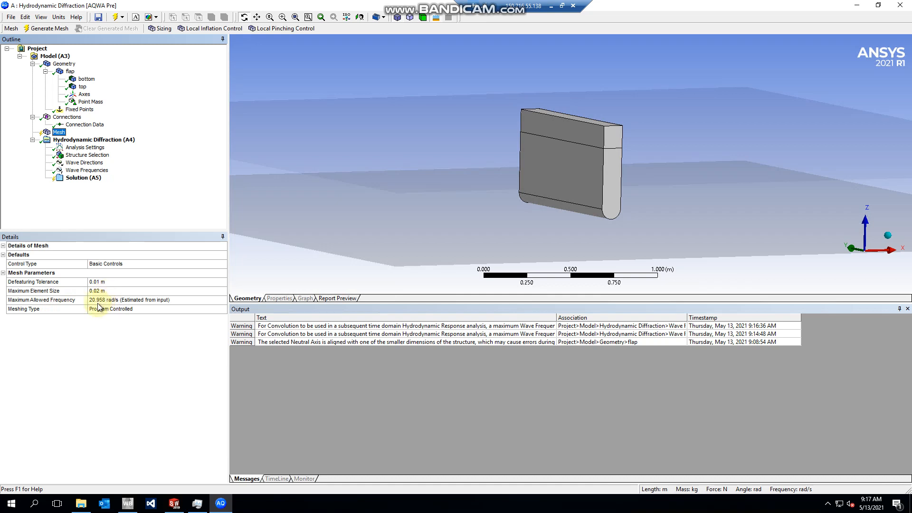
pyautogui.rightClick(59, 132)
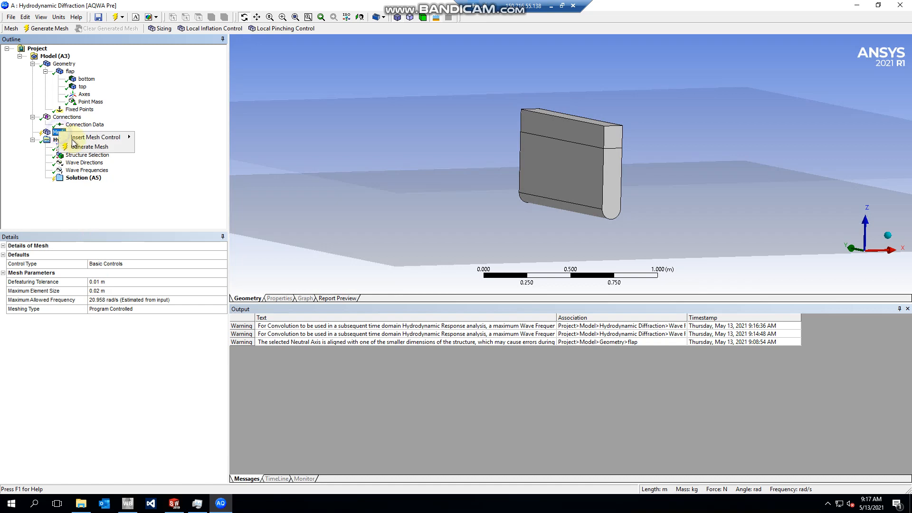
pyautogui.click(83, 148)
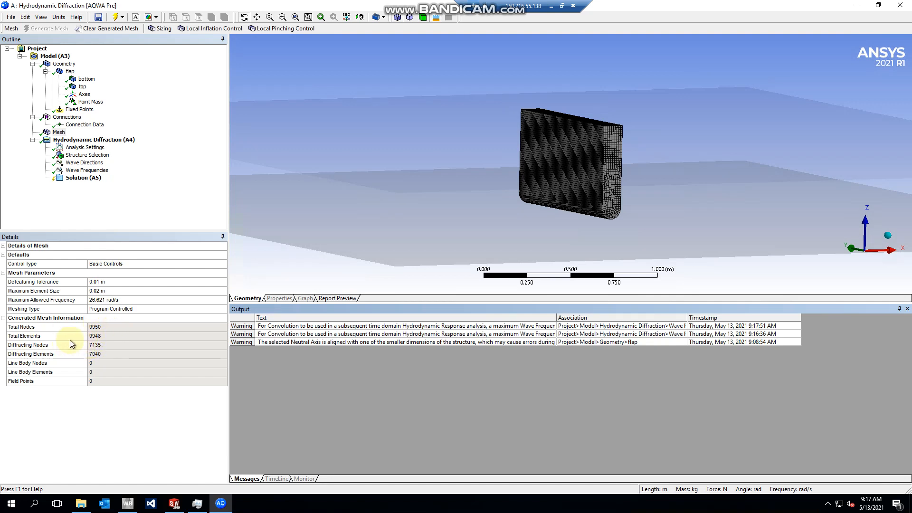
# - Examine the total and diffracting element counts and inspect the generated mesh on the flap up close
pyautogui.click(97, 336)
pyautogui.click(113, 337)
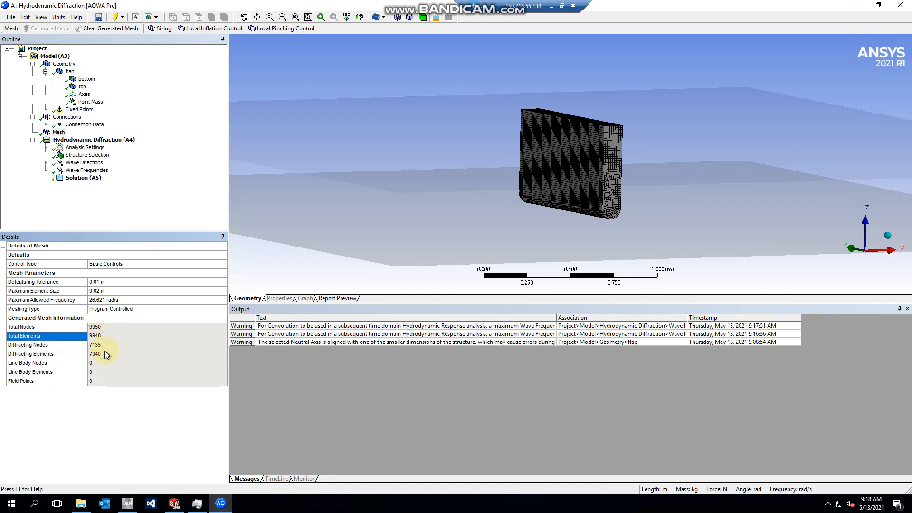
pyautogui.click(104, 352)
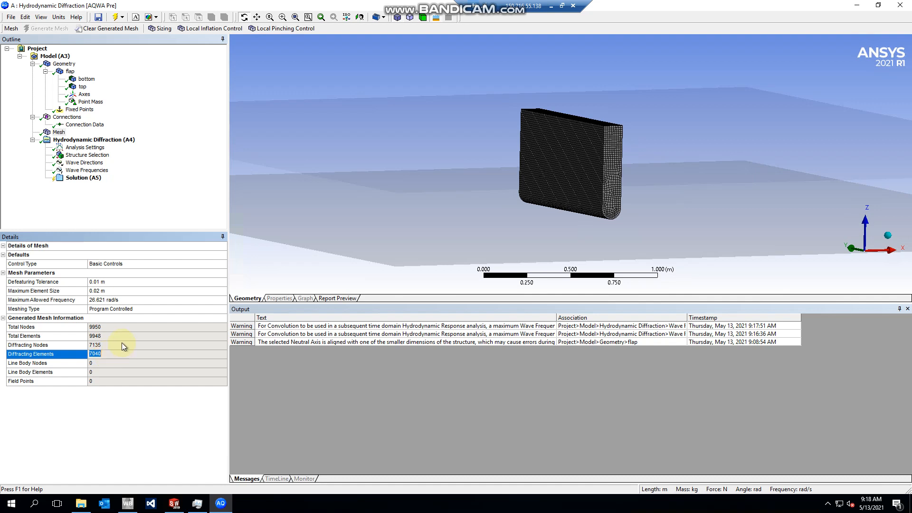
pyautogui.click(59, 132)
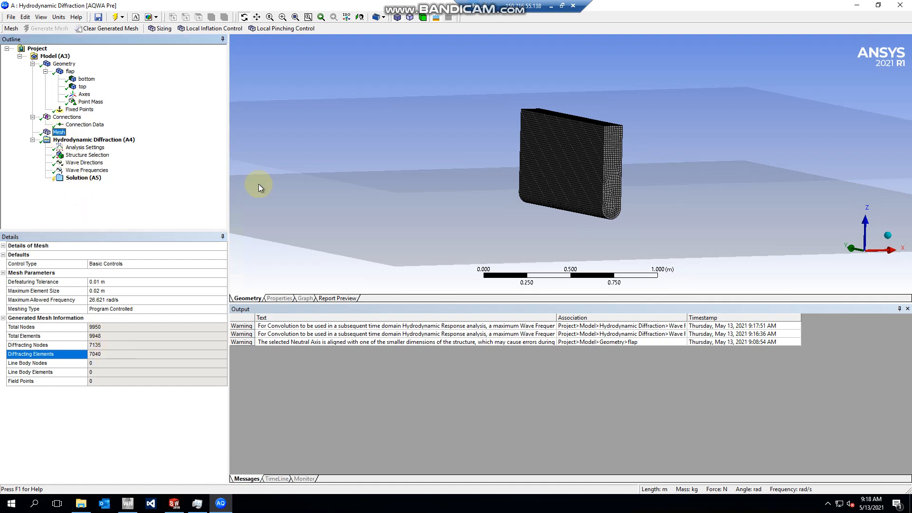
pyautogui.scroll(-1, 583, 170)
pyautogui.scroll(3, 583, 176)
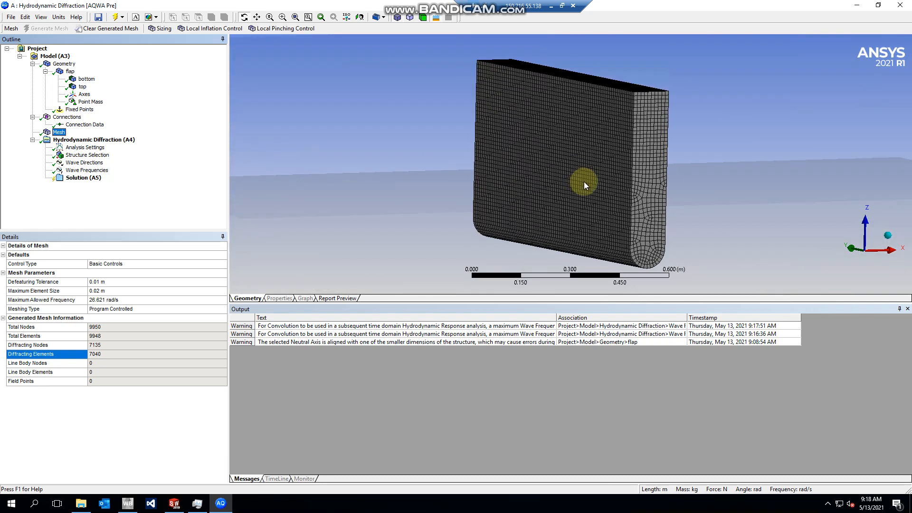
pyautogui.moveTo(606, 180); pyautogui.dragTo(595, 159, button='middle')
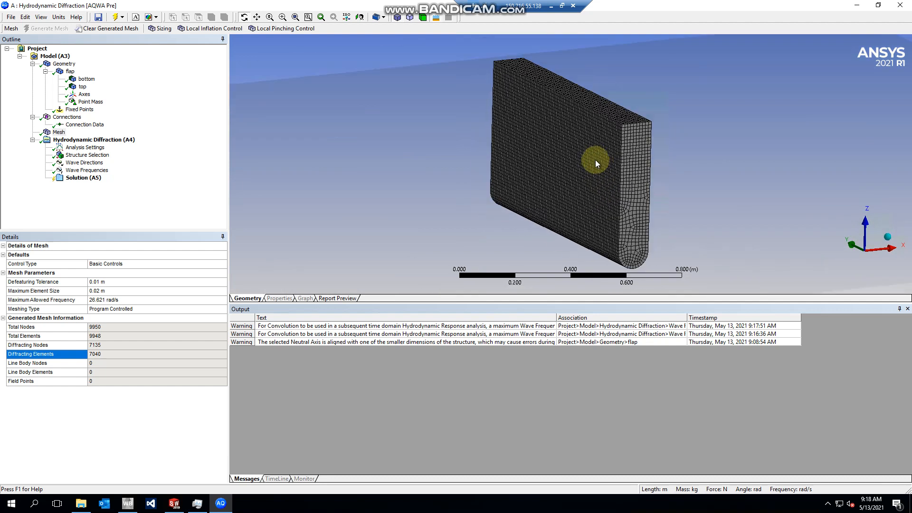
# - Set the maximum element size to 0.5 m and regenerate the flap mesh
pyautogui.click(111, 290)
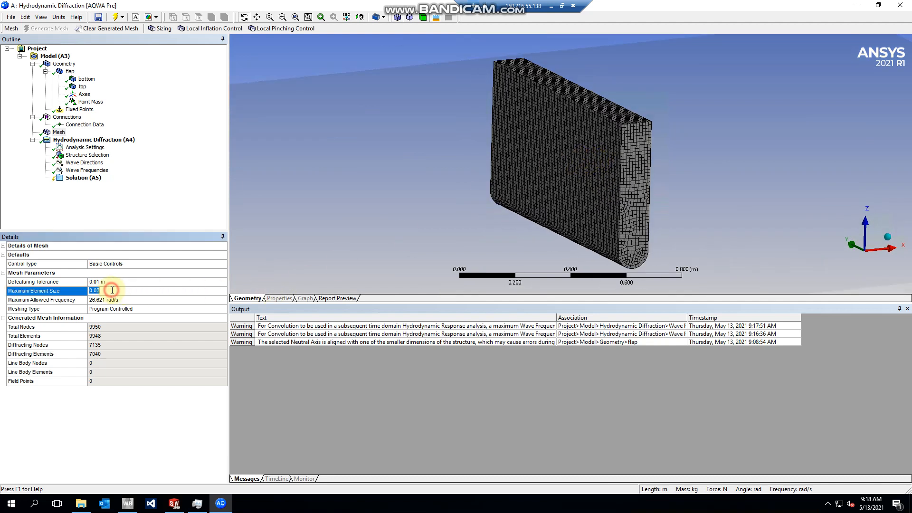
pyautogui.write('0.5')
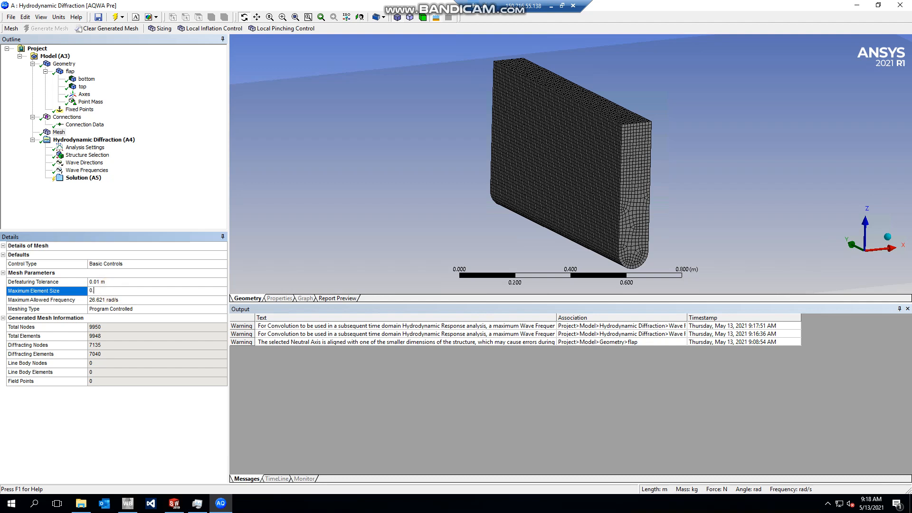
pyautogui.press('Return')
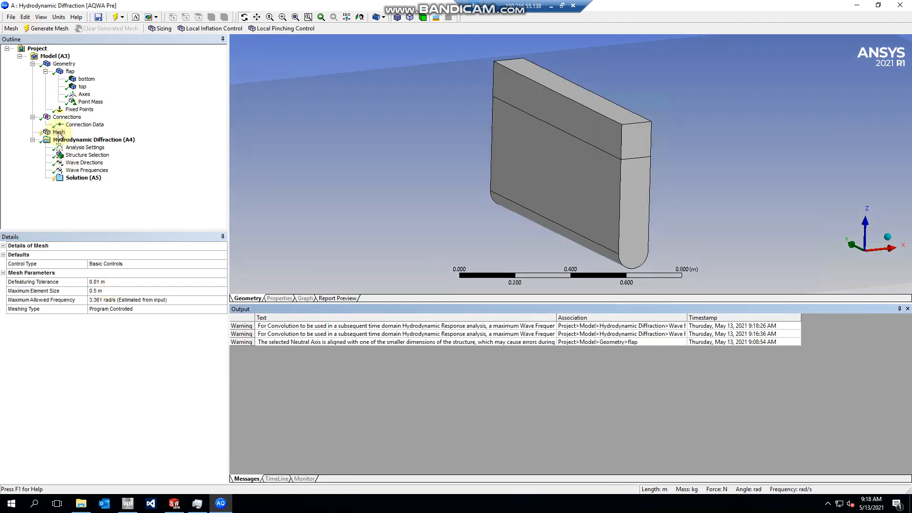
pyautogui.rightClick(58, 132)
pyautogui.click(365, 153)
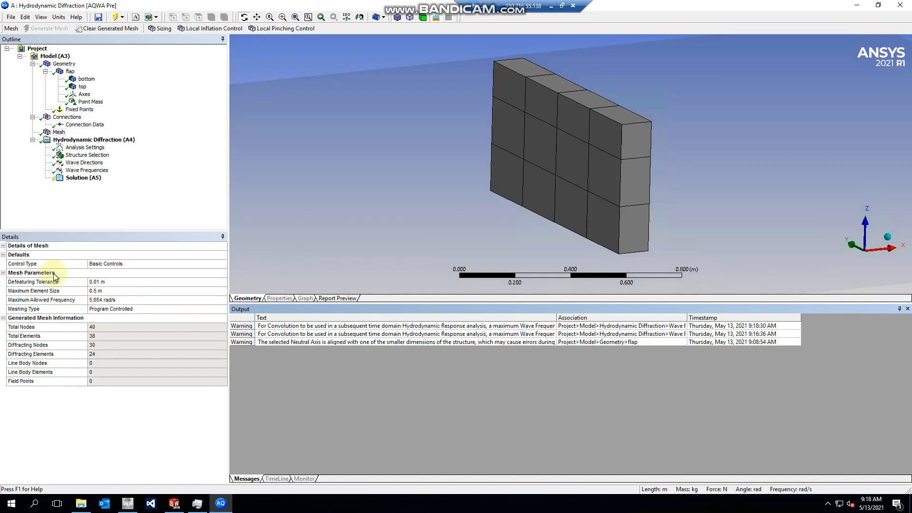
# - Set the maximum element size to 0.1 m and regenerate the flap mesh
pyautogui.click(105, 289)
pyautogui.write('0.1')
pyautogui.press('Return')
pyautogui.click(58, 131)
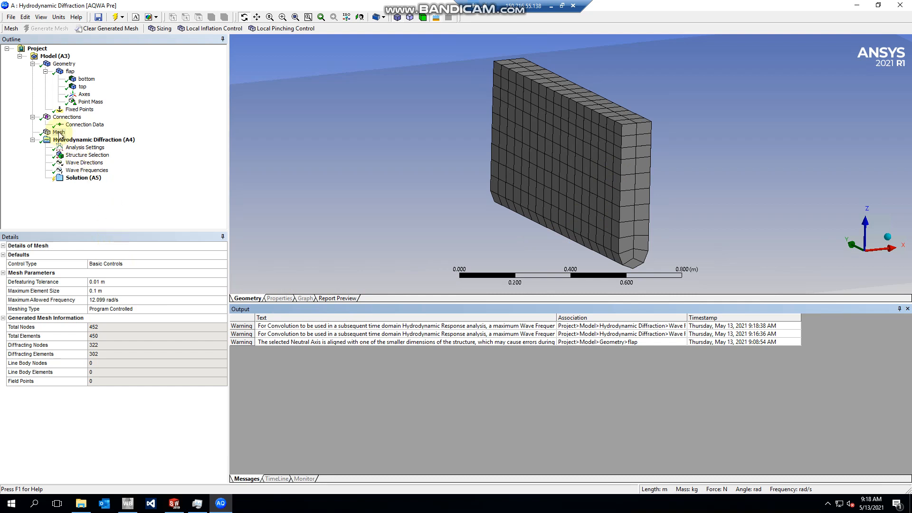
# - Set the maximum element size to 0.02 m, regenerate the flap mesh and inspect it
pyautogui.click(106, 291)
pyautogui.write('0.02')
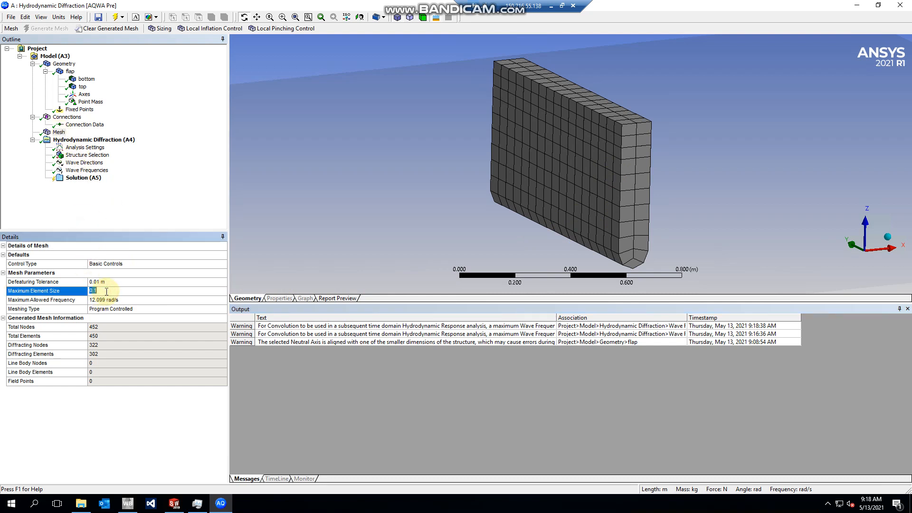
pyautogui.press('Return')
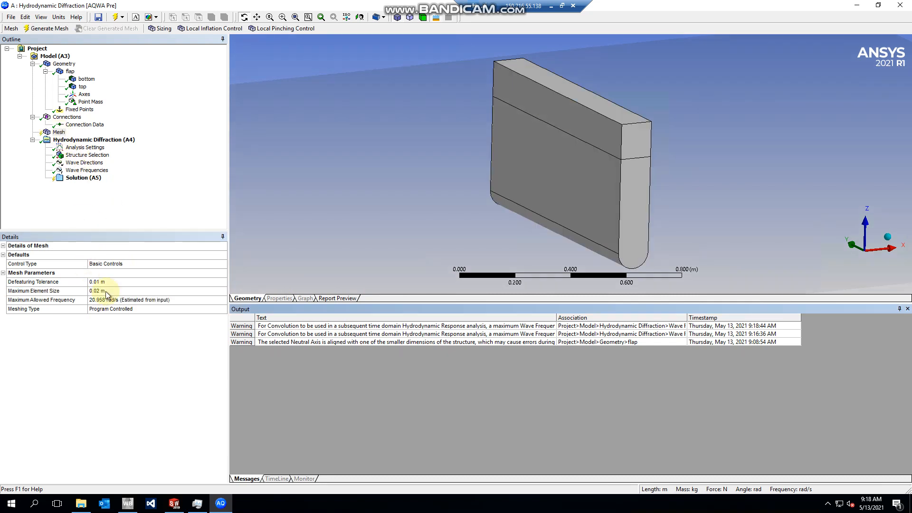
pyautogui.rightClick(58, 132)
pyautogui.click(78, 146)
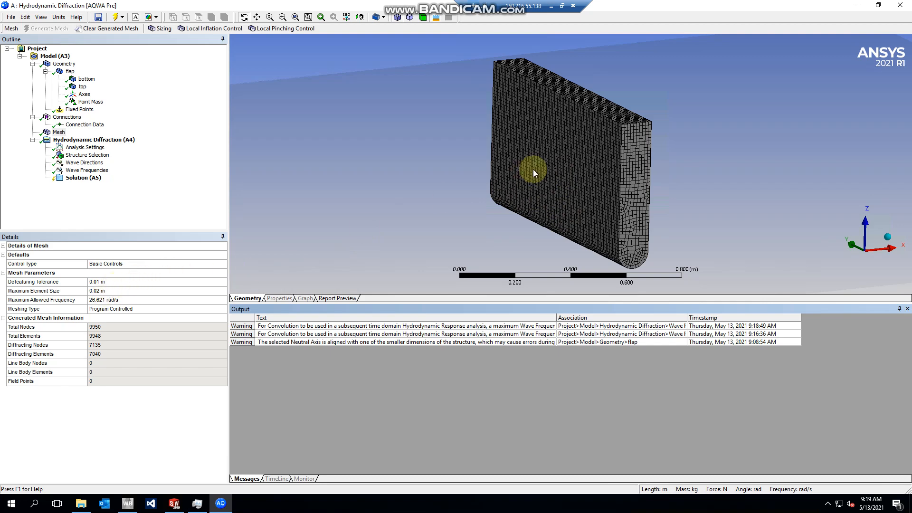
pyautogui.scroll(-2, 584, 163)
pyautogui.scroll(5, 593, 176)
pyautogui.scroll(-2, 589, 179)
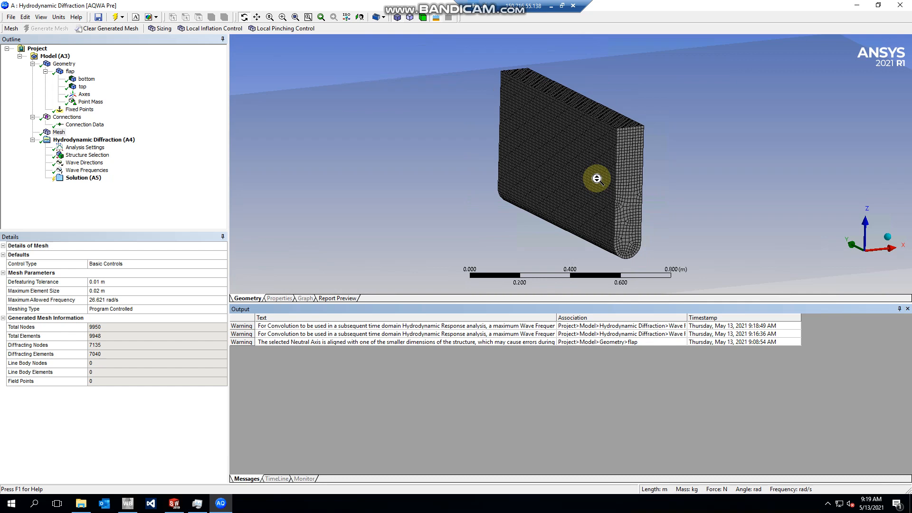
pyautogui.scroll(-1, 585, 180)
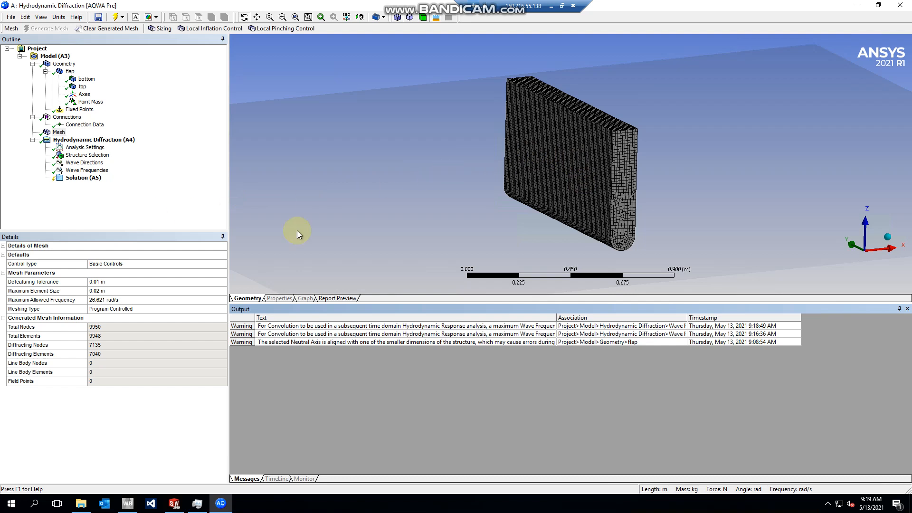
# - Set the maximum element size to 0.05 m and regenerate the flap mesh
pyautogui.click(101, 289)
pyautogui.write('0.05')
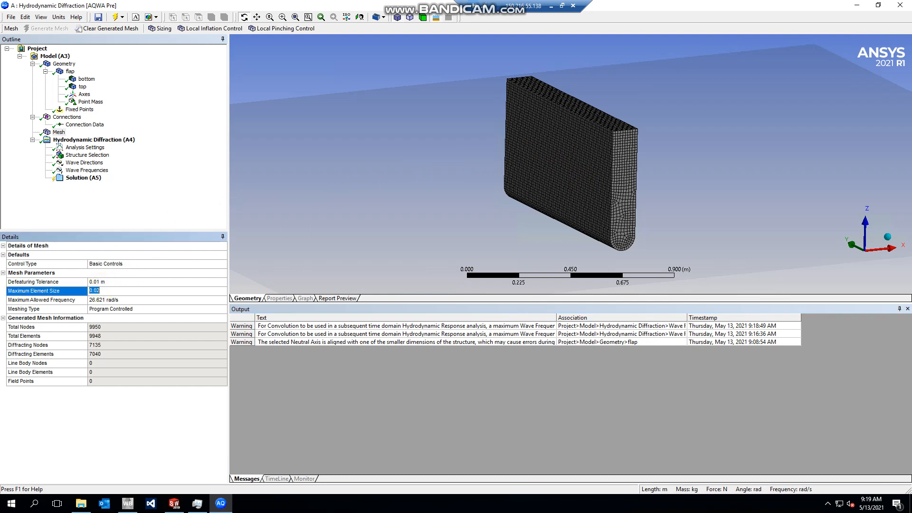
pyautogui.press('Return')
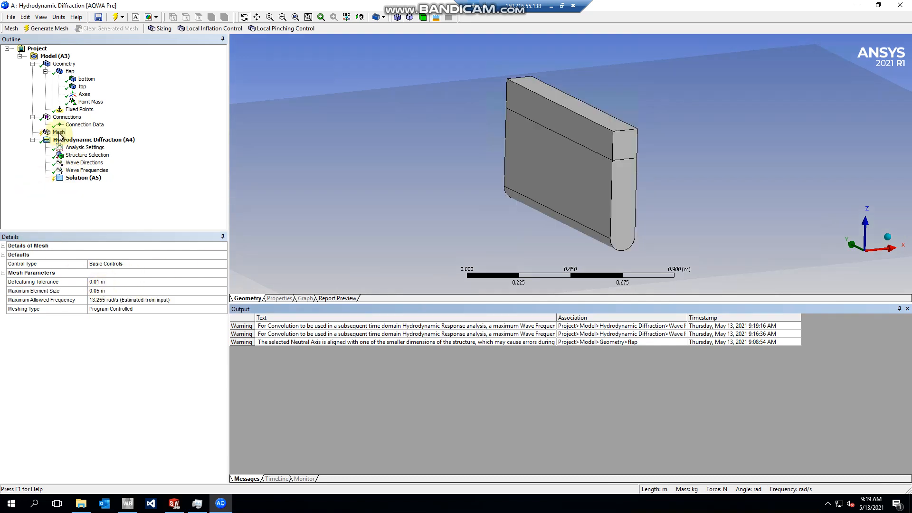
pyautogui.rightClick(58, 132)
pyautogui.click(78, 148)
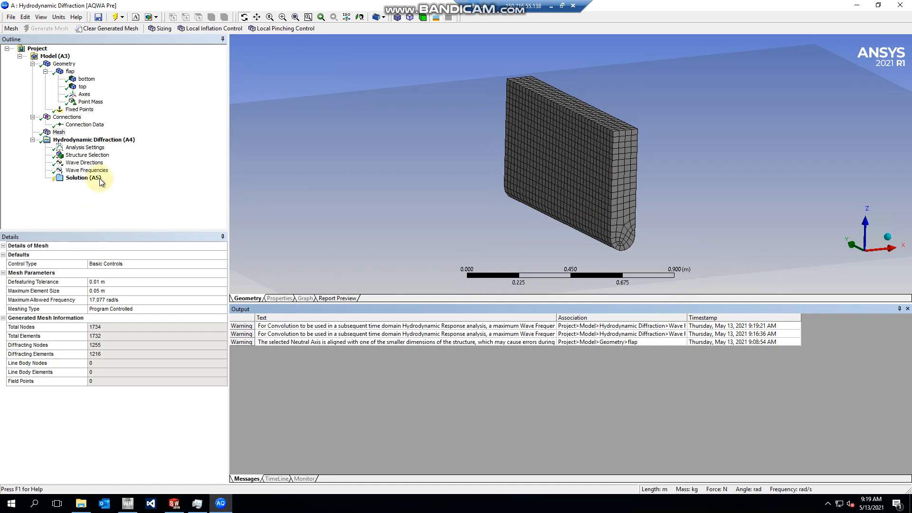
# - Open the hydrodynamic diffraction analysis settings and change parallel processing to Manual Definition
pyautogui.click(80, 141)
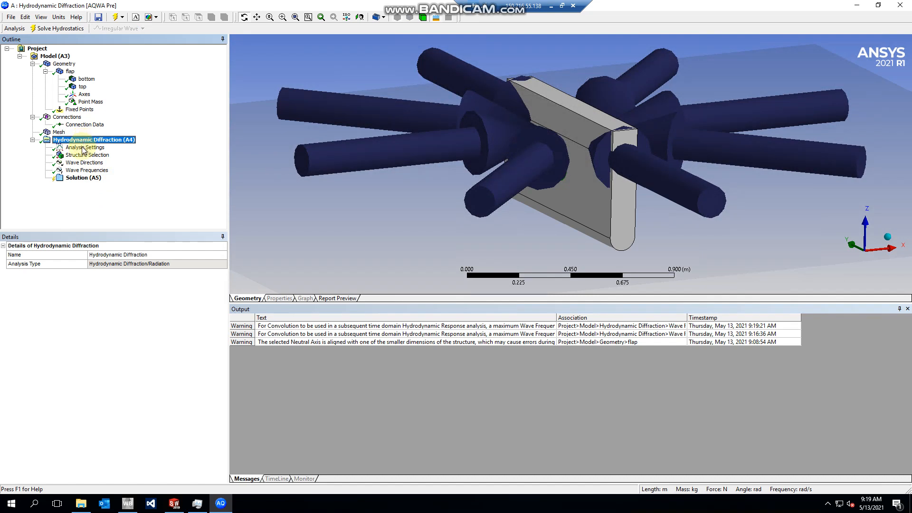
pyautogui.click(84, 149)
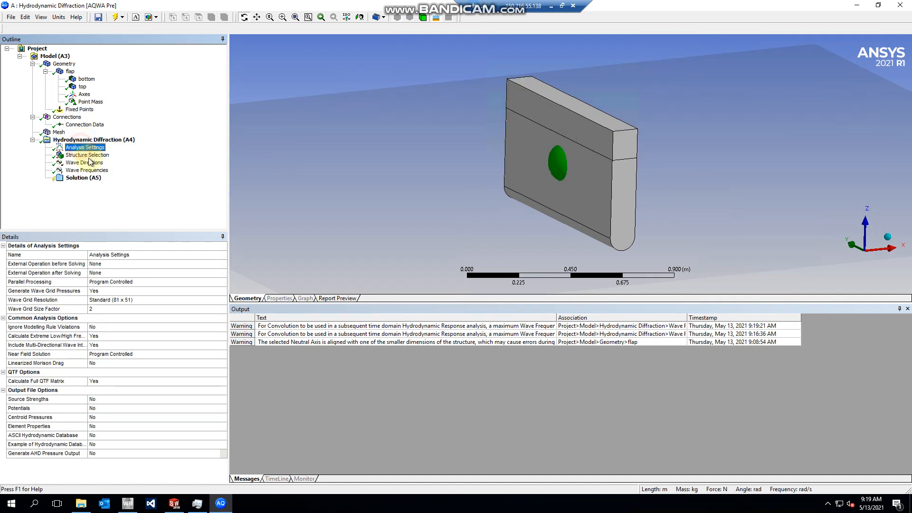
pyautogui.doubleClick(116, 283)
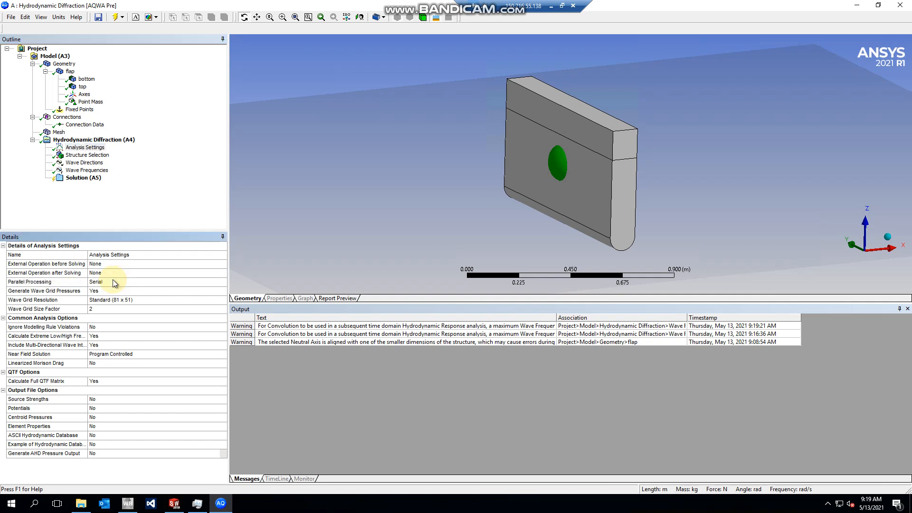
pyautogui.doubleClick(114, 283)
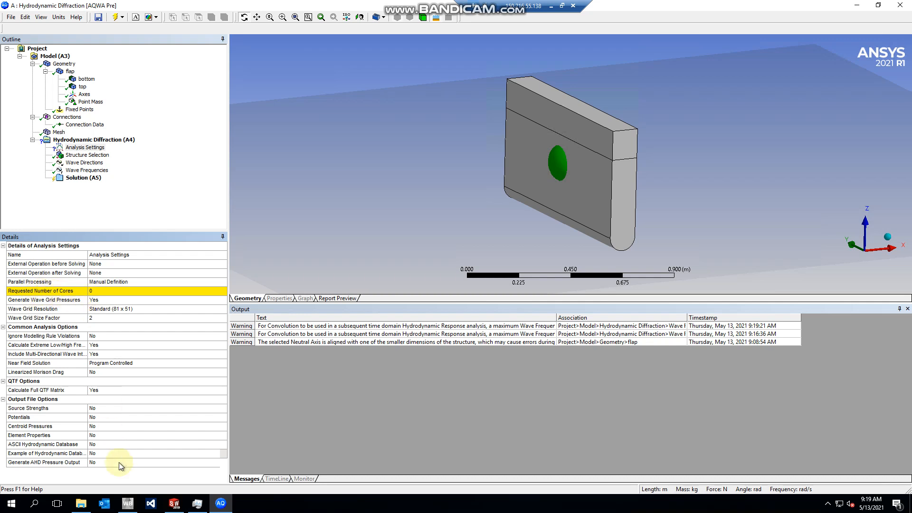
# - Switch to Task Manager to check how many cores and logical processors the CPU has, and minimize it again
pyautogui.click(197, 503)
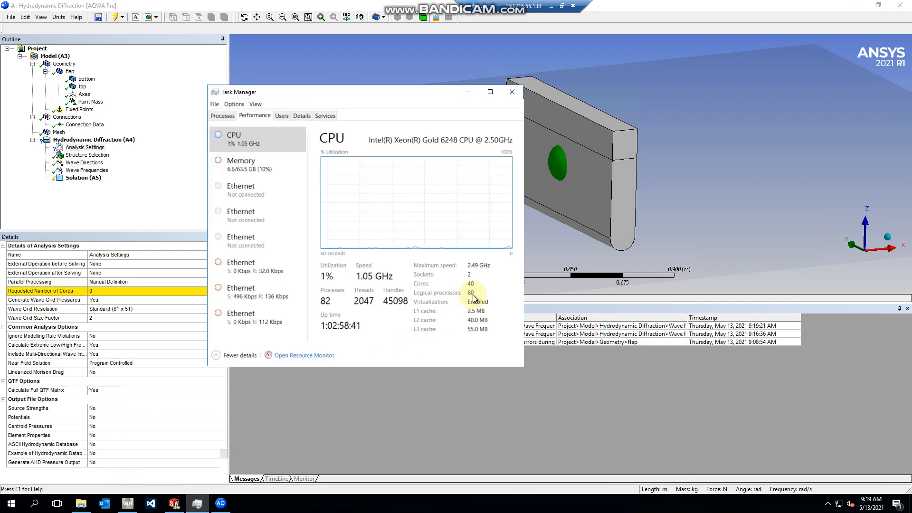
pyautogui.click(471, 93)
pyautogui.click(195, 505)
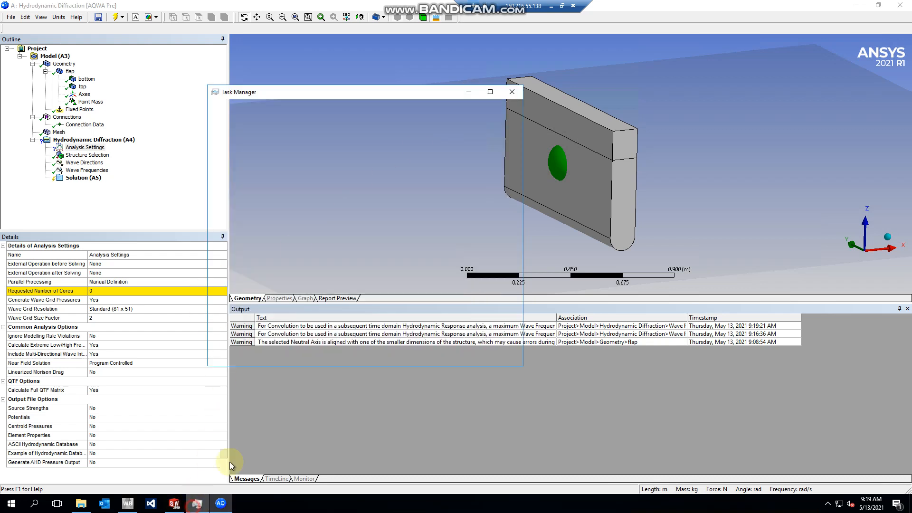
pyautogui.click(469, 91)
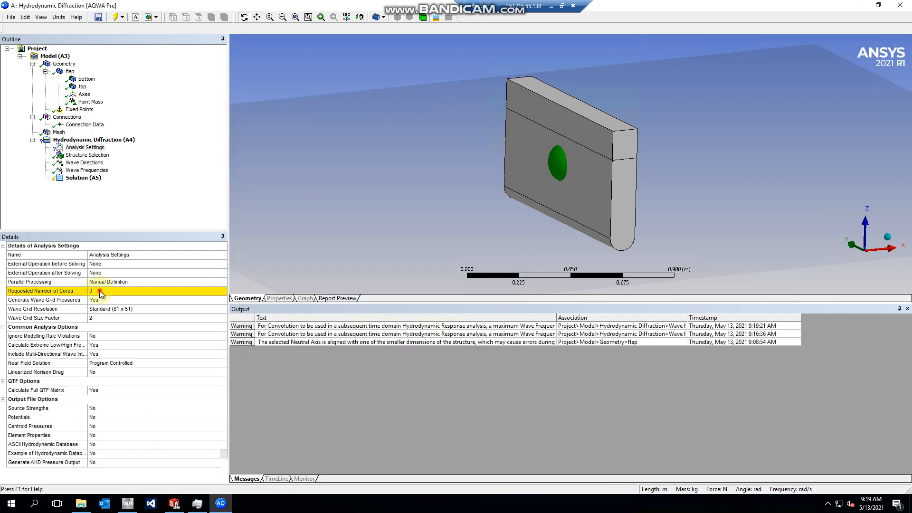
# - Return parallel processing to Program Controlled in the analysis settings
pyautogui.click(105, 299)
pyautogui.click(166, 281)
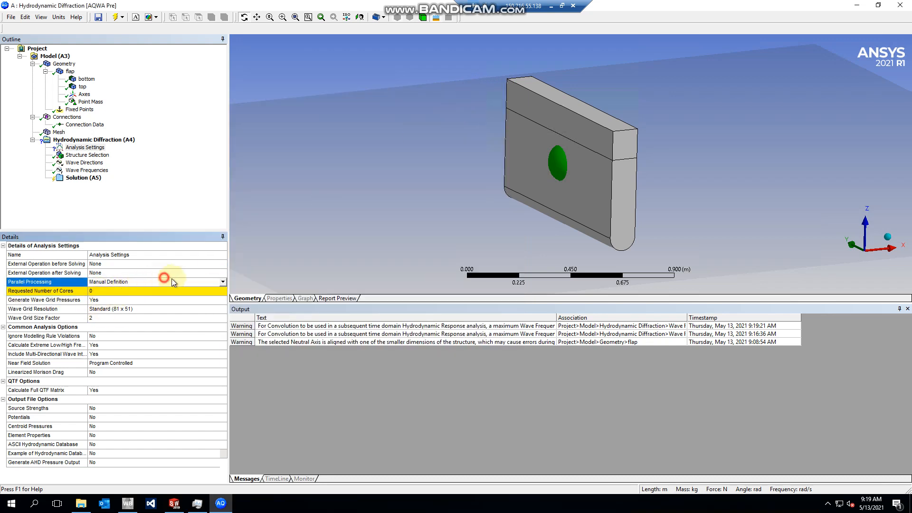
pyautogui.click(222, 282)
pyautogui.click(146, 300)
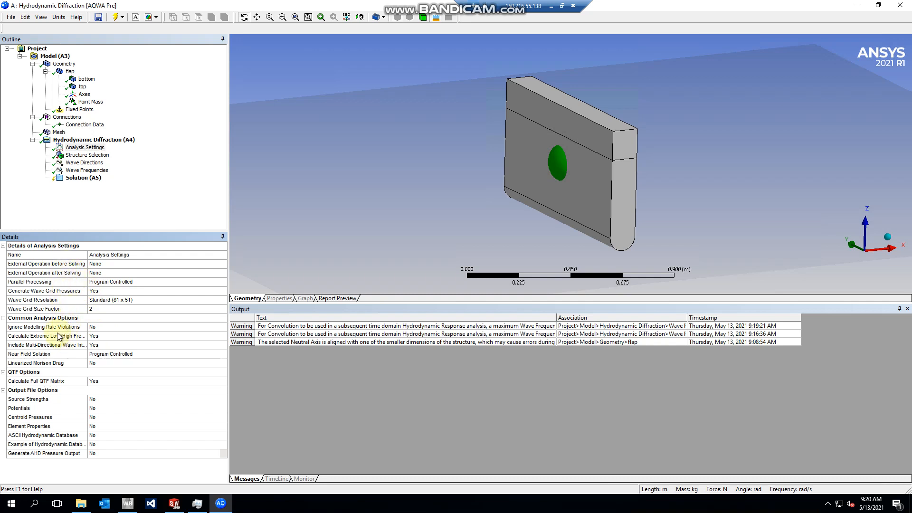
# - Set Ignore Modelling Rule Violations to Yes and Calculate Full QTF Matrix to No
pyautogui.doubleClick(108, 329)
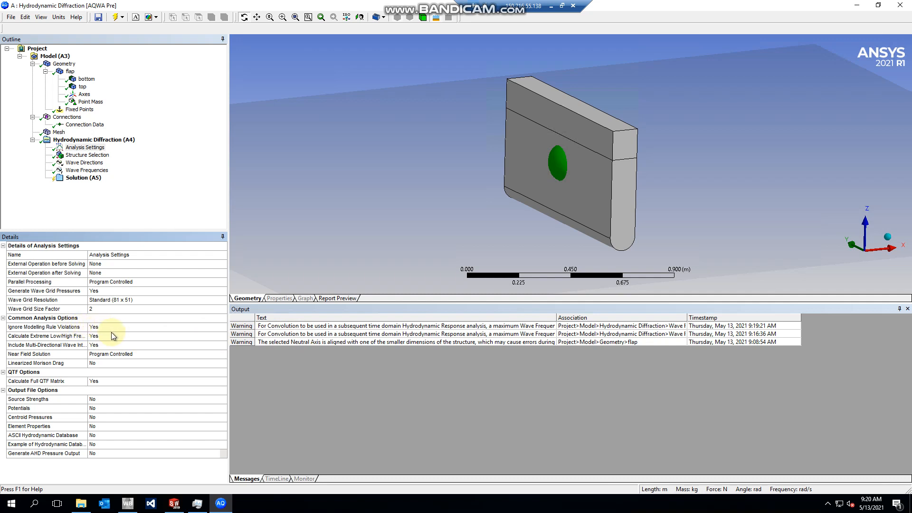
pyautogui.doubleClick(103, 382)
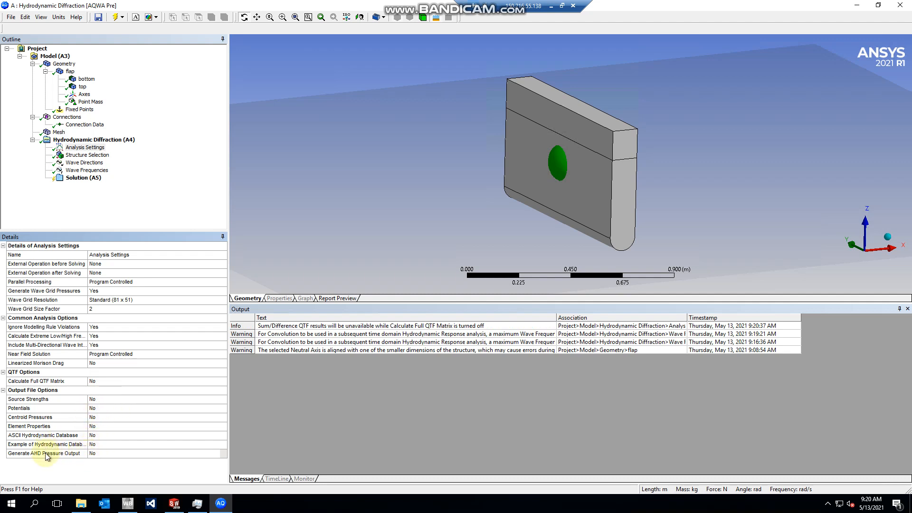
# - Set Generate AHD Pressure Output to Yes and review the other output file options
pyautogui.doubleClick(96, 454)
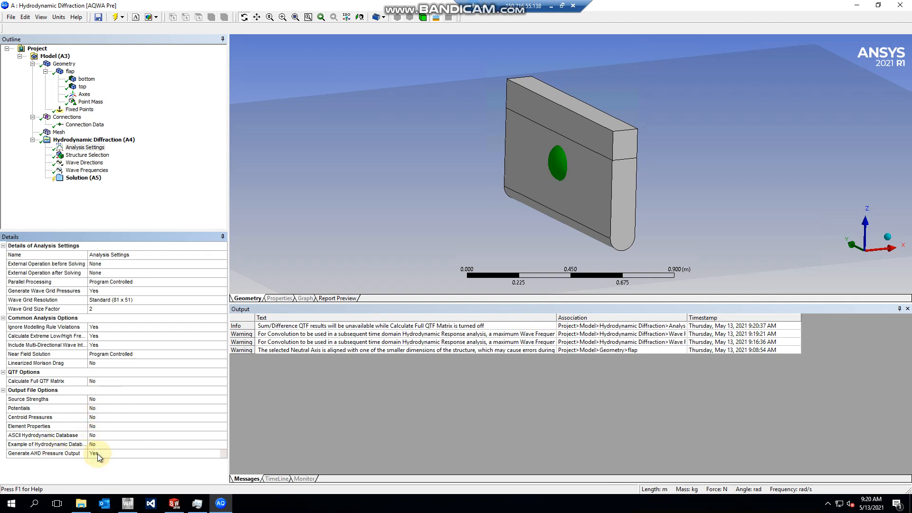
pyautogui.click(38, 452)
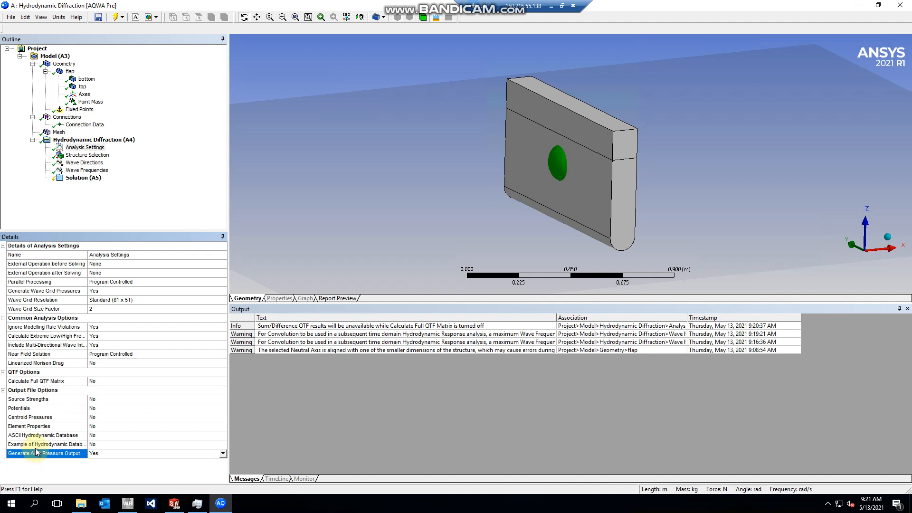
pyautogui.click(36, 407)
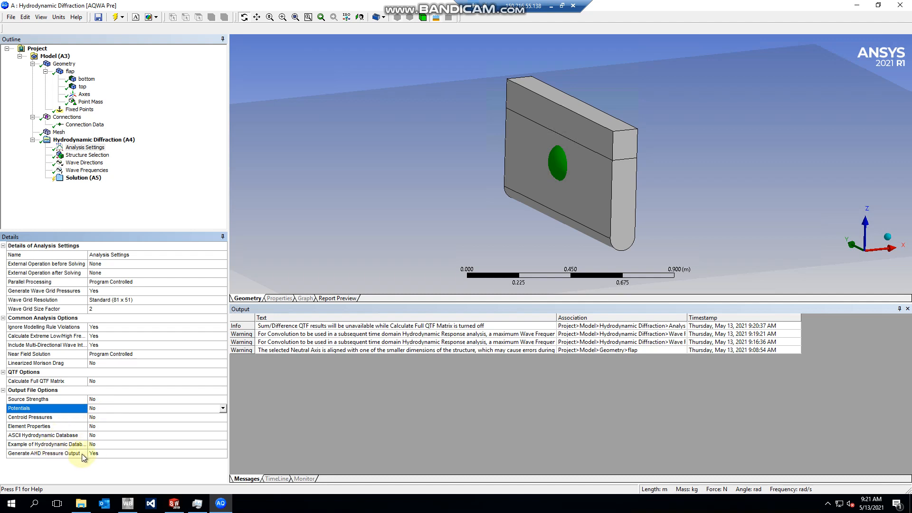
pyautogui.click(42, 454)
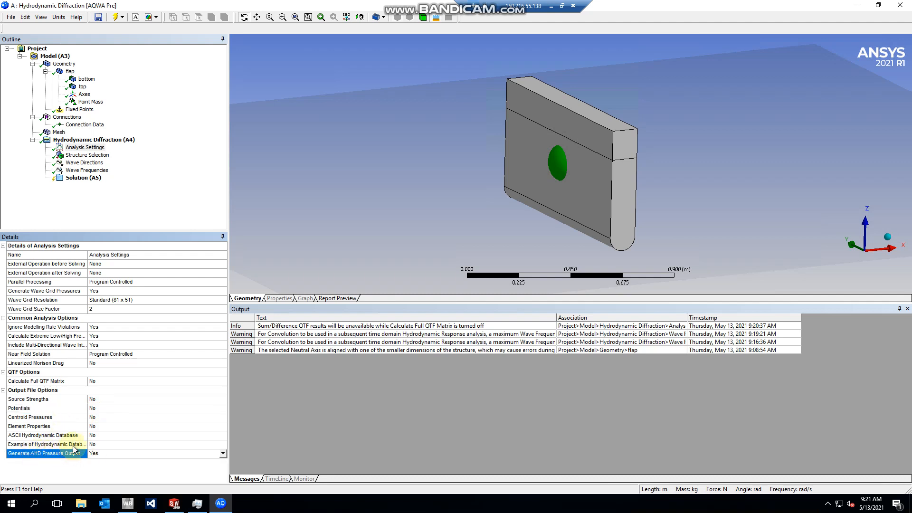
# - Set Example of Hydrodynamic Database to Yes and Generate AHD Pressure Output to No
pyautogui.click(104, 445)
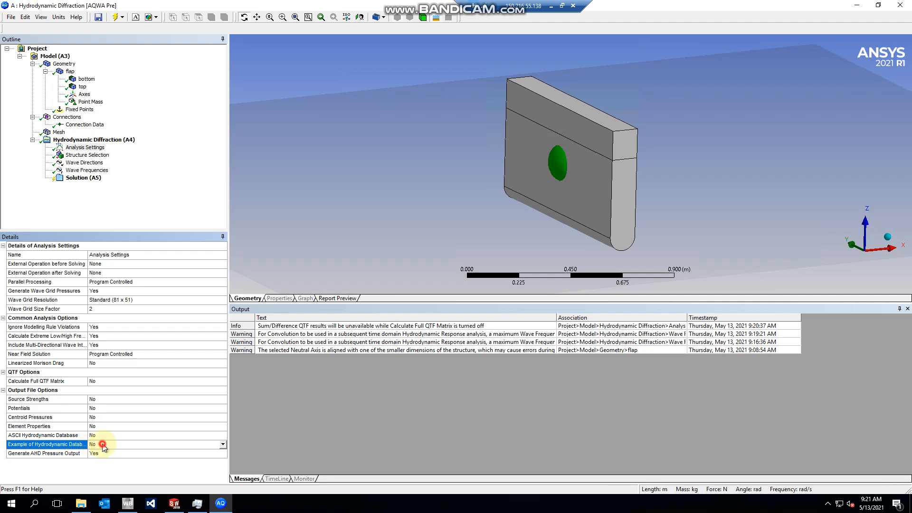
pyautogui.click(102, 445)
pyautogui.click(102, 453)
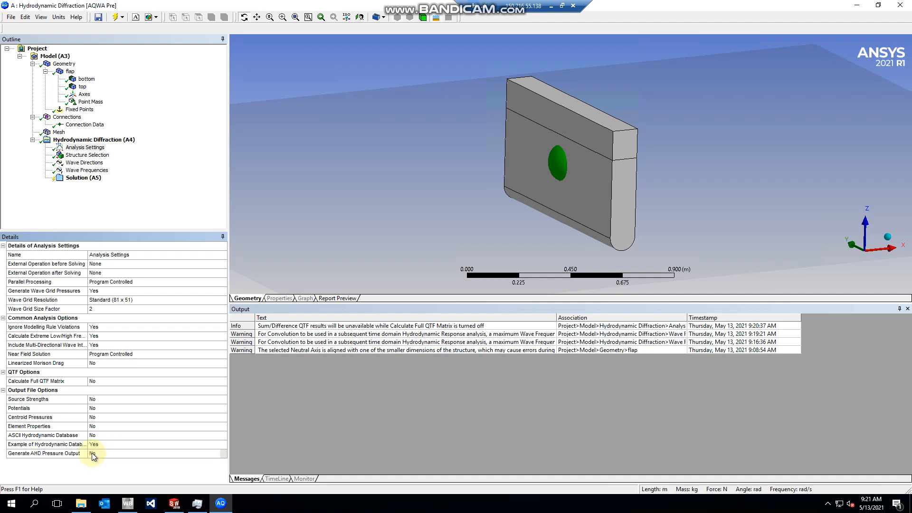
pyautogui.click(54, 445)
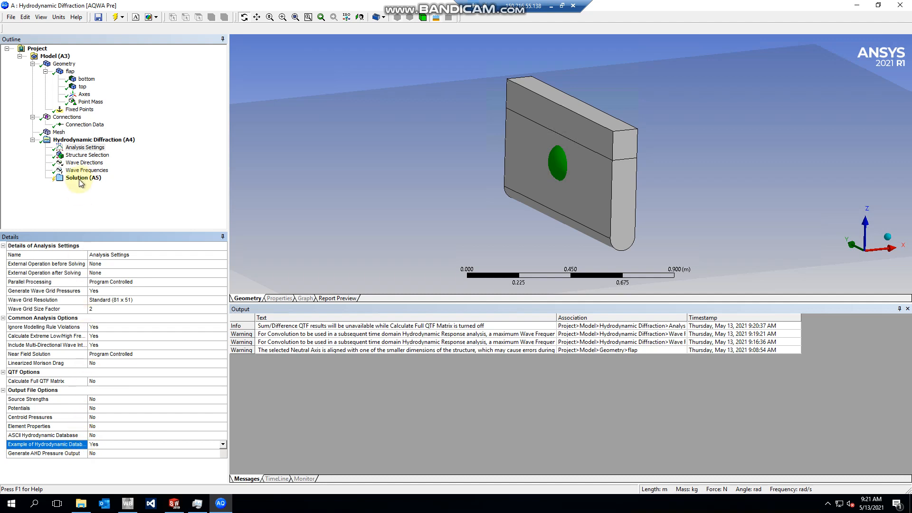
# - Review the structure selection and set the number of intermediate wave directions to 3
pyautogui.click(87, 155)
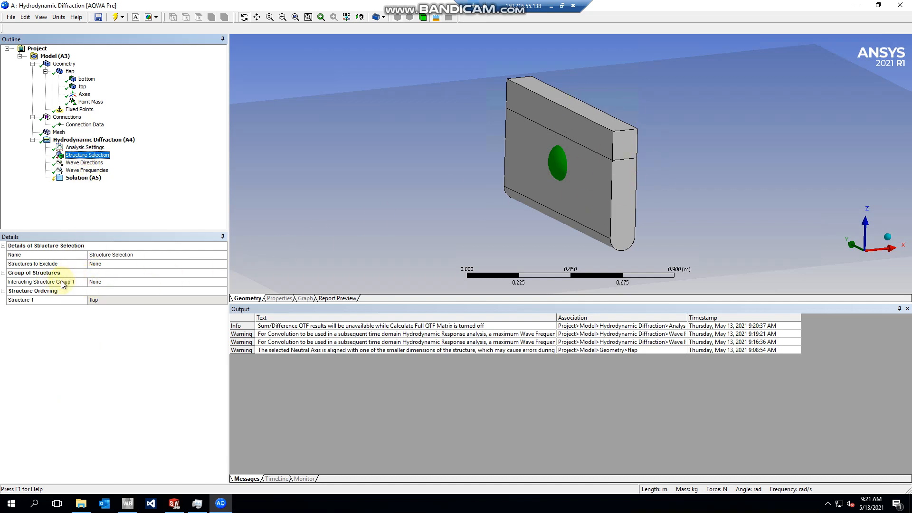
pyautogui.click(30, 300)
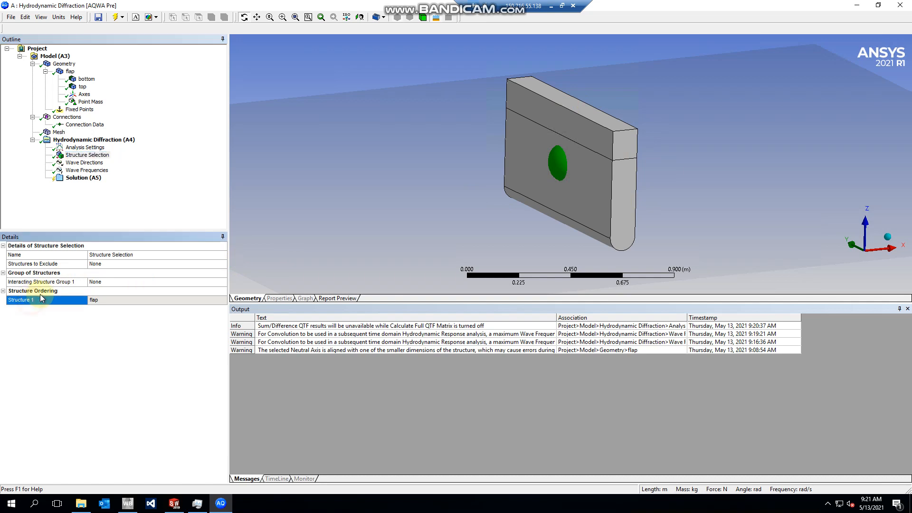
pyautogui.click(84, 162)
pyautogui.click(104, 309)
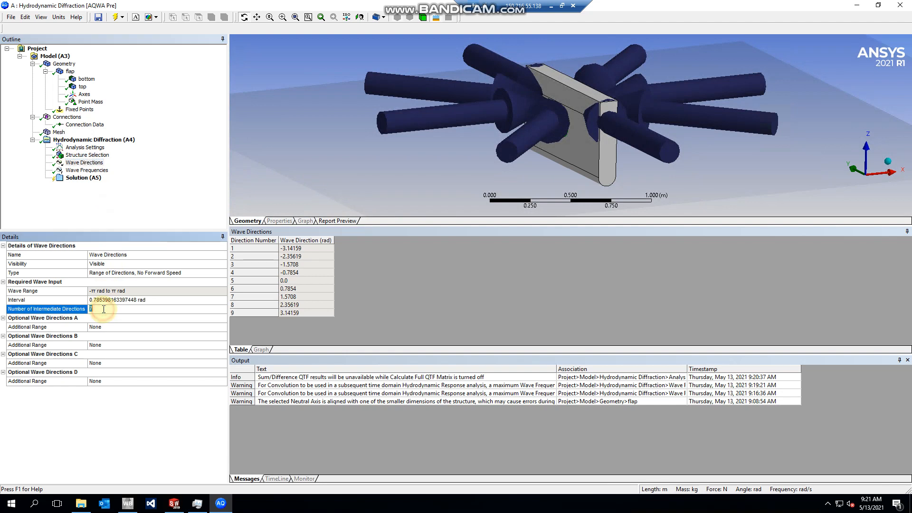
pyautogui.write('3')
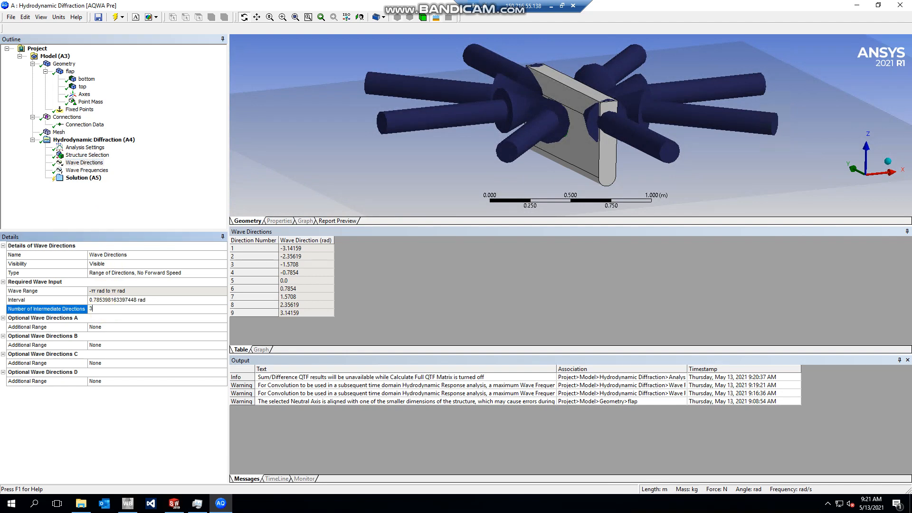
pyautogui.press('Return')
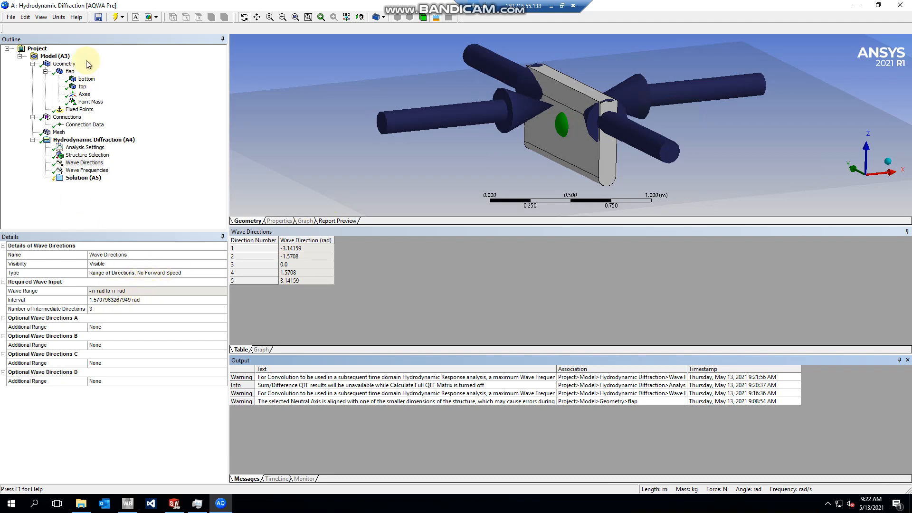
# - Change the angle unit to degrees and set the wave direction interval to 45°
pyautogui.click(59, 17)
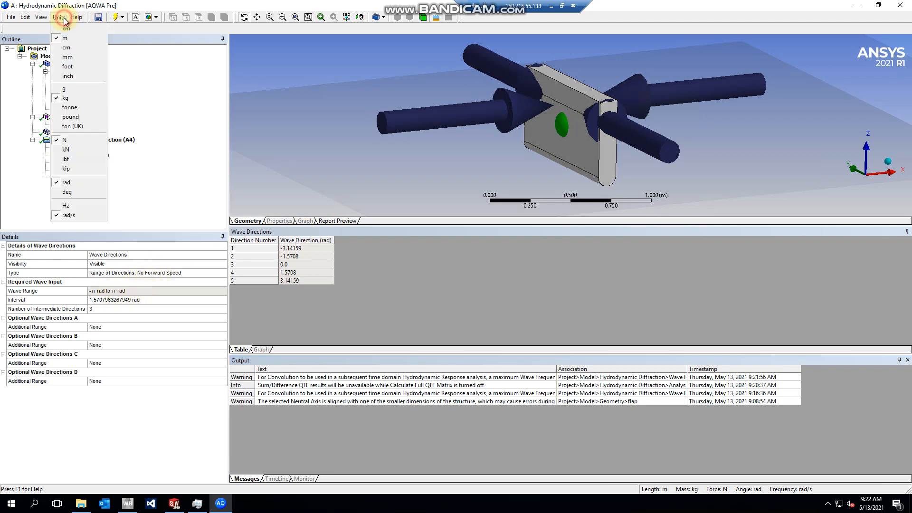
pyautogui.click(72, 190)
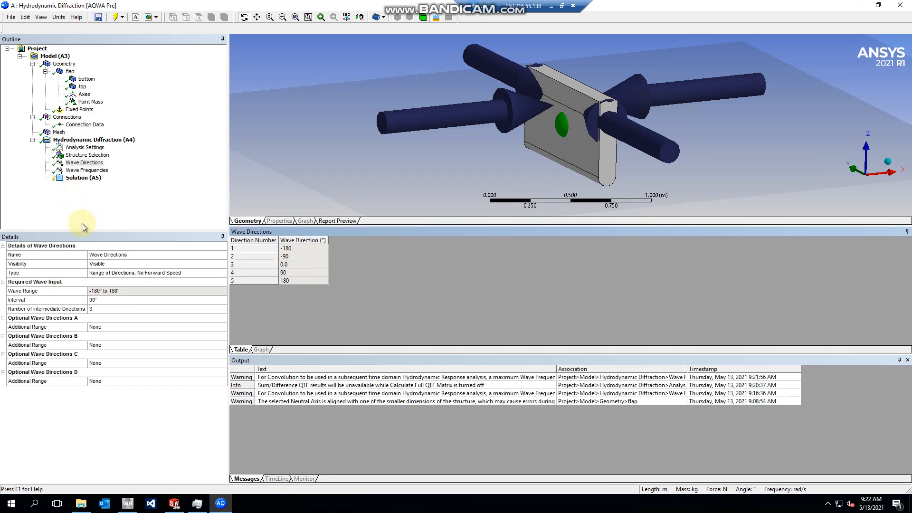
pyautogui.click(102, 299)
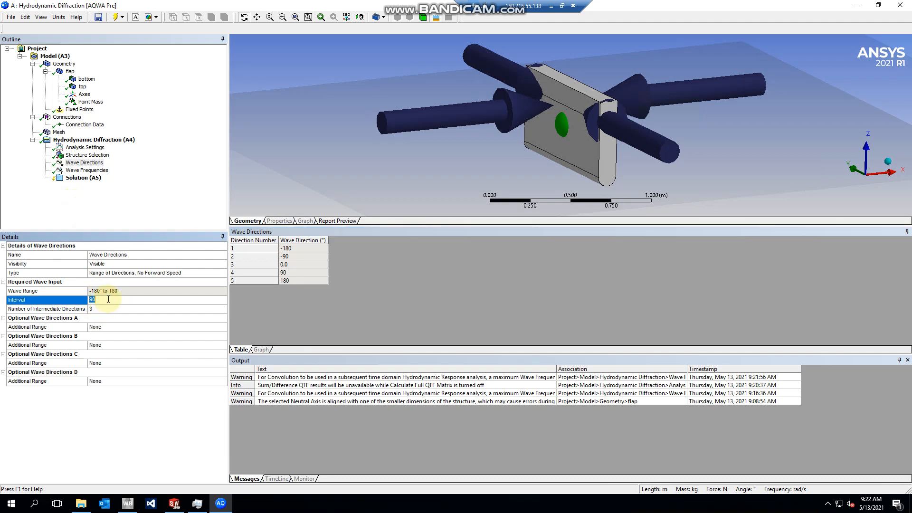
pyautogui.write('45')
pyautogui.press('Return')
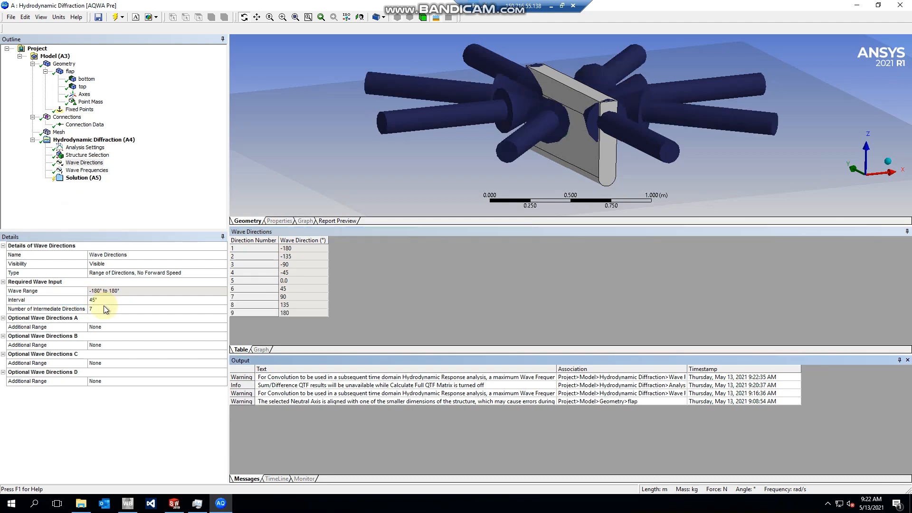
# - Set the number of intermediate wave directions to 3 and review the available wave direction types and the direction table
pyautogui.click(99, 308)
pyautogui.write('3')
pyautogui.press('Return')
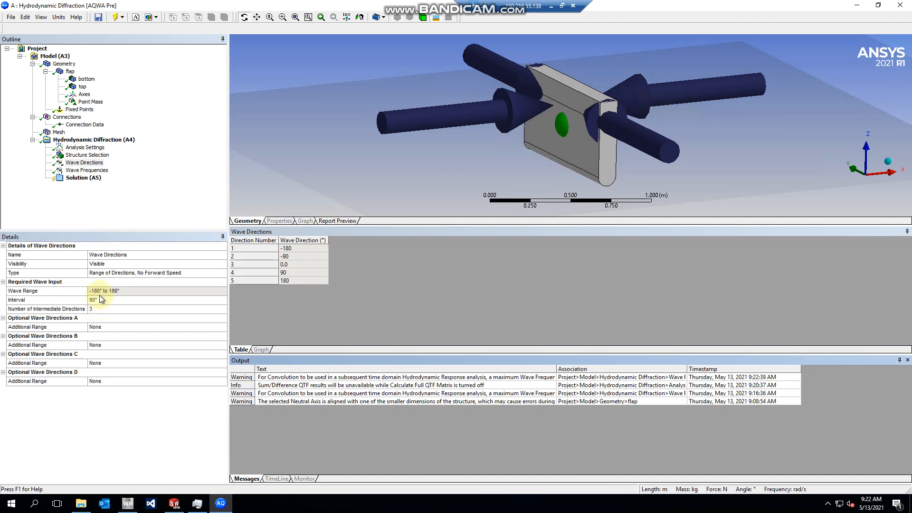
pyautogui.click(101, 299)
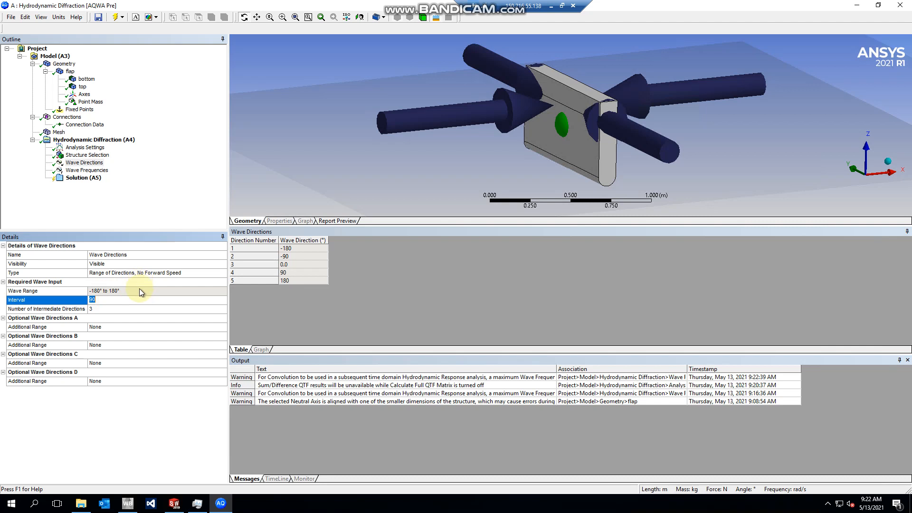
pyautogui.click(112, 317)
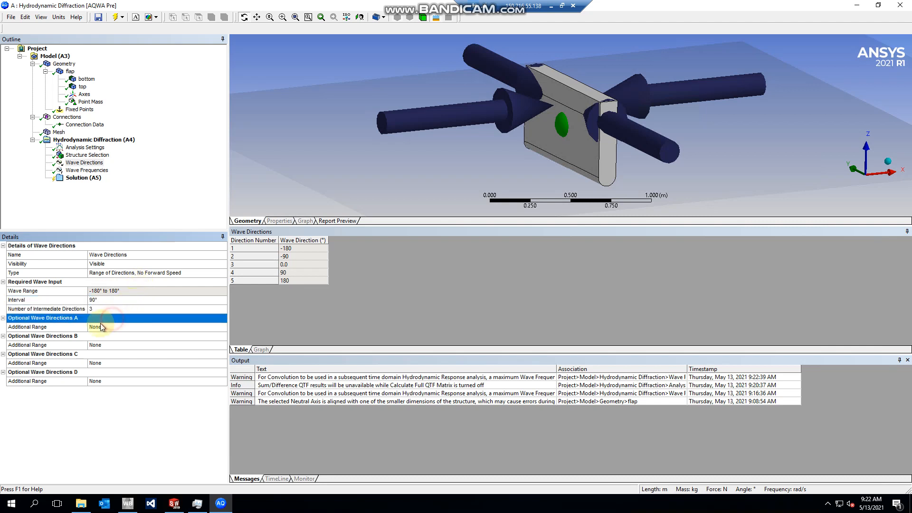
pyautogui.click(101, 328)
pyautogui.click(190, 271)
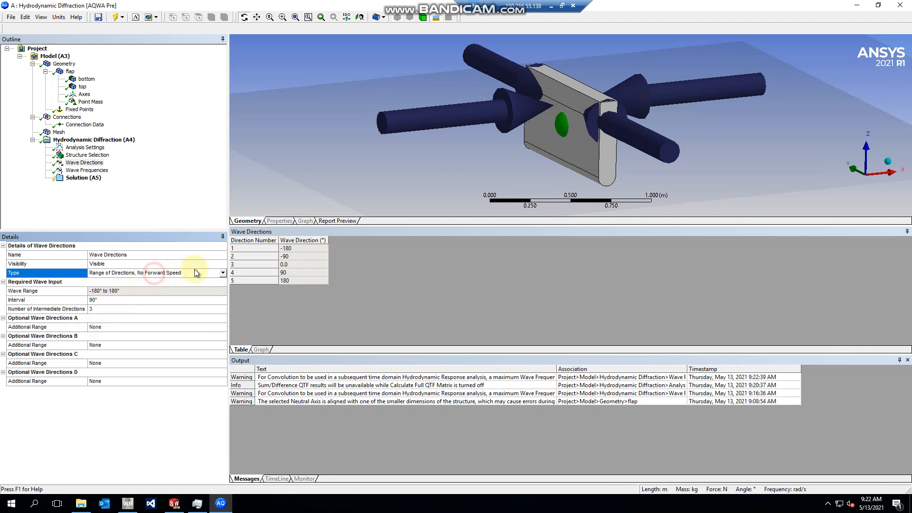
pyautogui.click(222, 273)
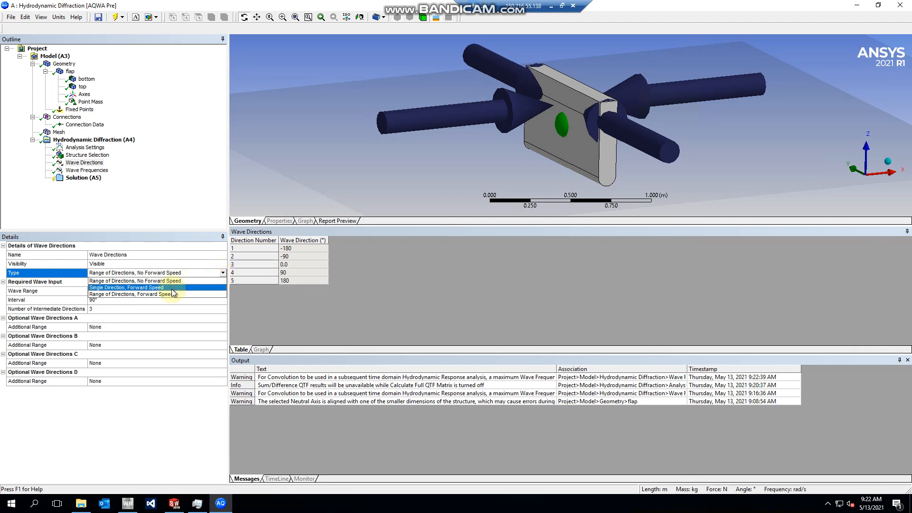
pyautogui.click(101, 204)
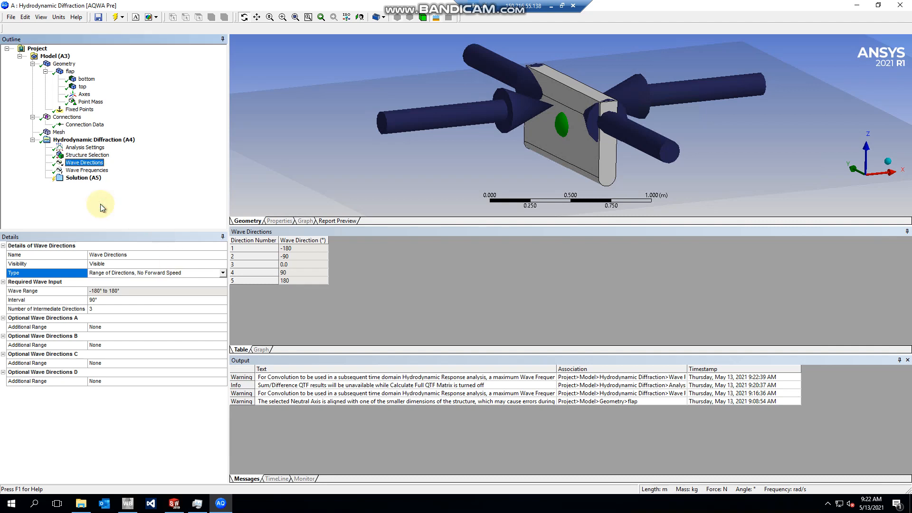
pyautogui.moveTo(292, 253); pyautogui.dragTo(295, 282)
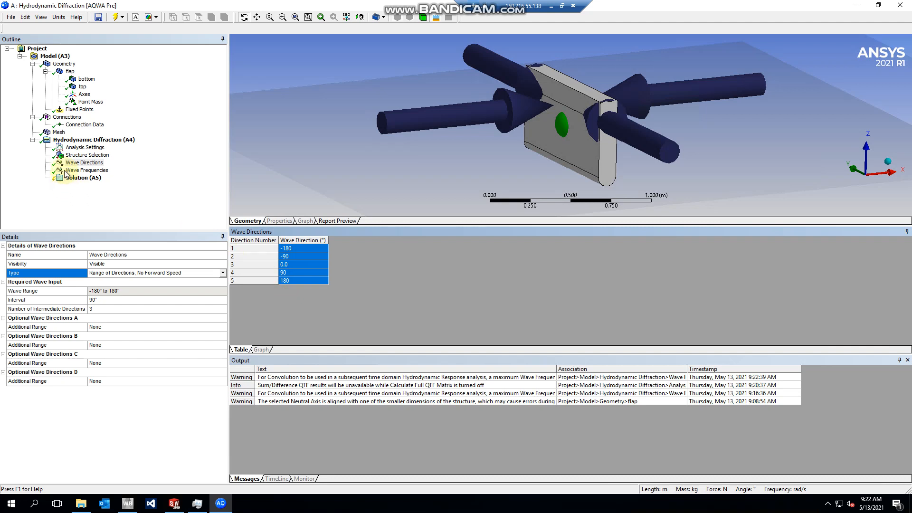
# - Review the wave frequency settings and compare them with the mesh's maximum allowed frequency
pyautogui.click(84, 170)
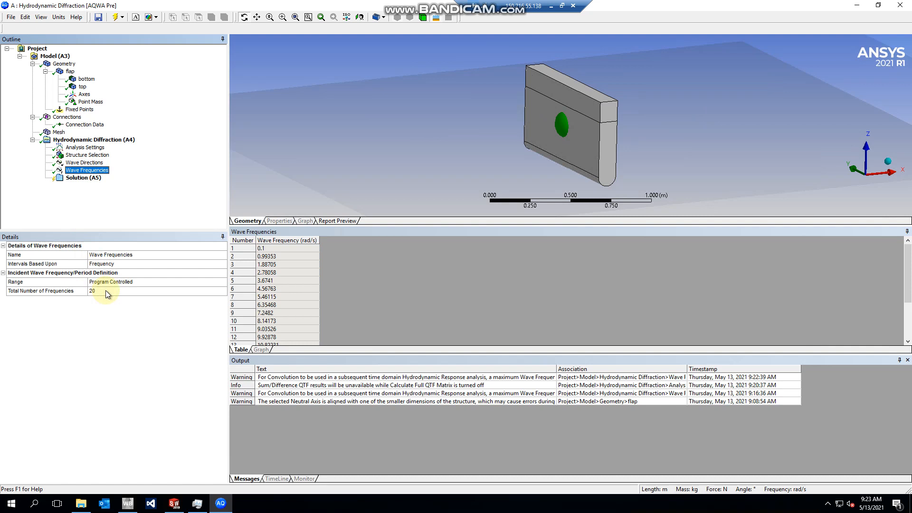
pyautogui.click(86, 290)
pyautogui.click(92, 291)
pyautogui.click(89, 301)
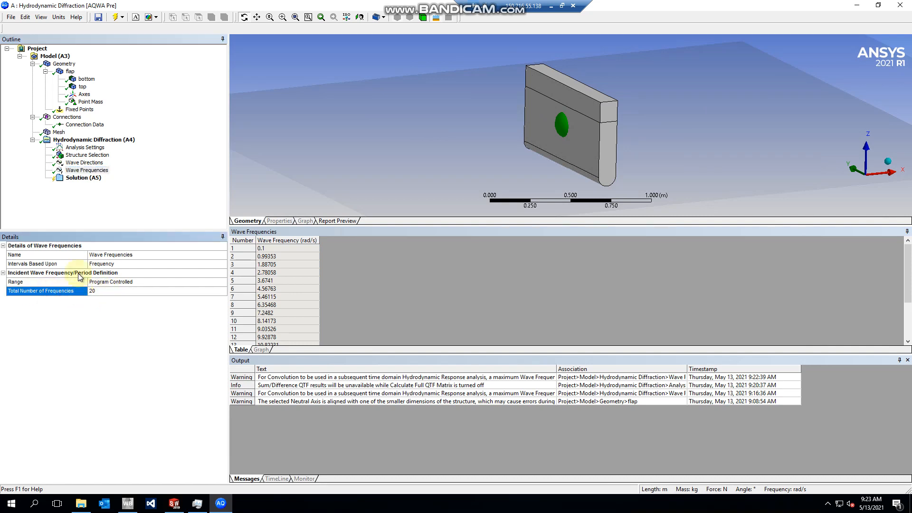
pyautogui.click(59, 132)
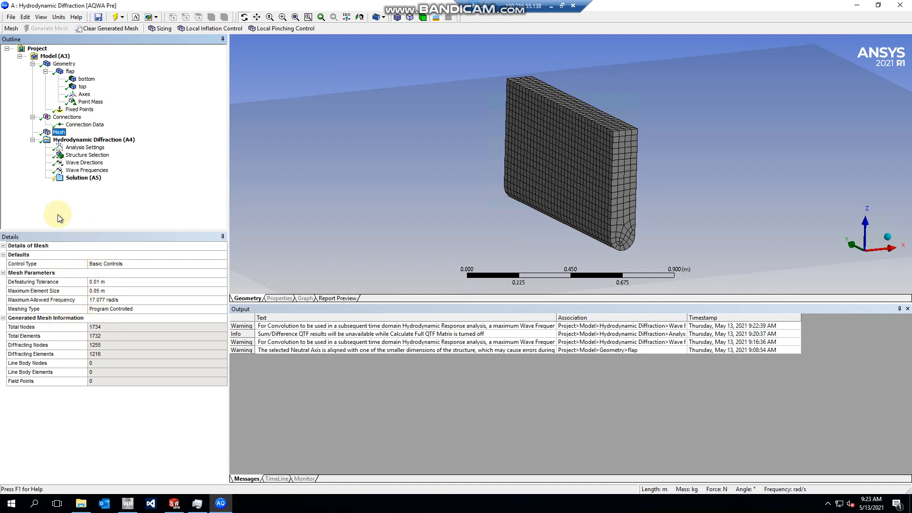
pyautogui.click(87, 170)
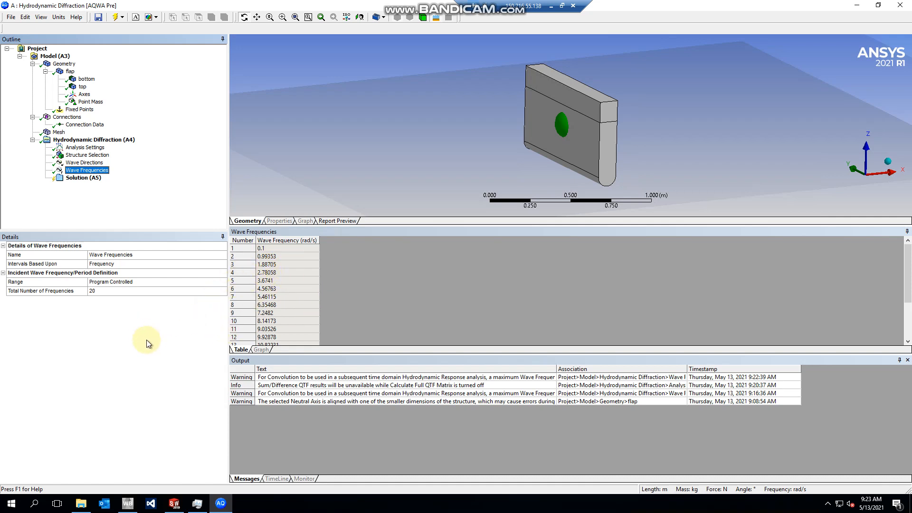
# - Try total wave frequency counts of 80, 10 and 100 to compare the resulting frequency spacing
pyautogui.click(125, 291)
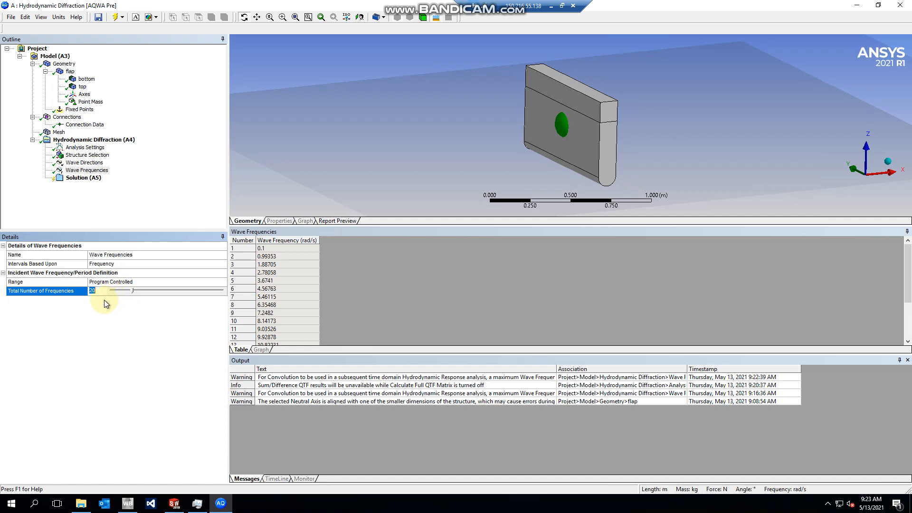
pyautogui.write('80')
pyautogui.press('Return')
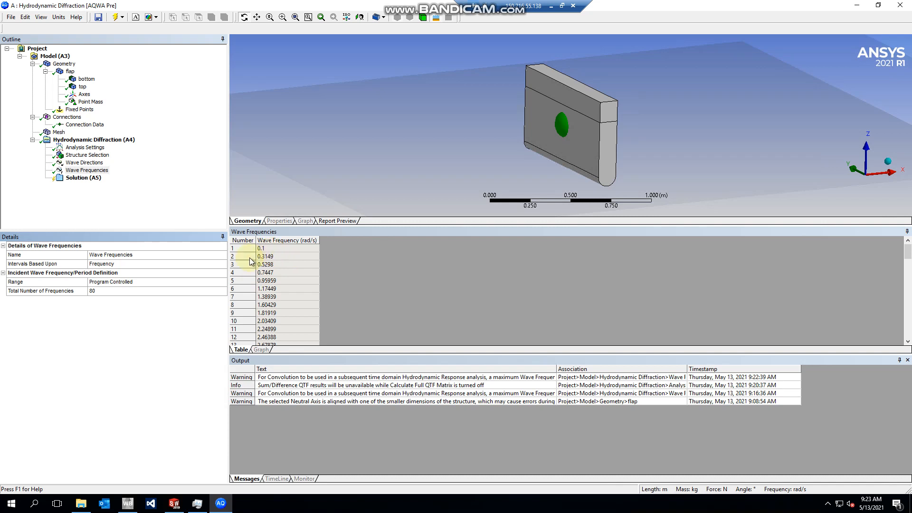
pyautogui.click(117, 292)
pyautogui.write('10')
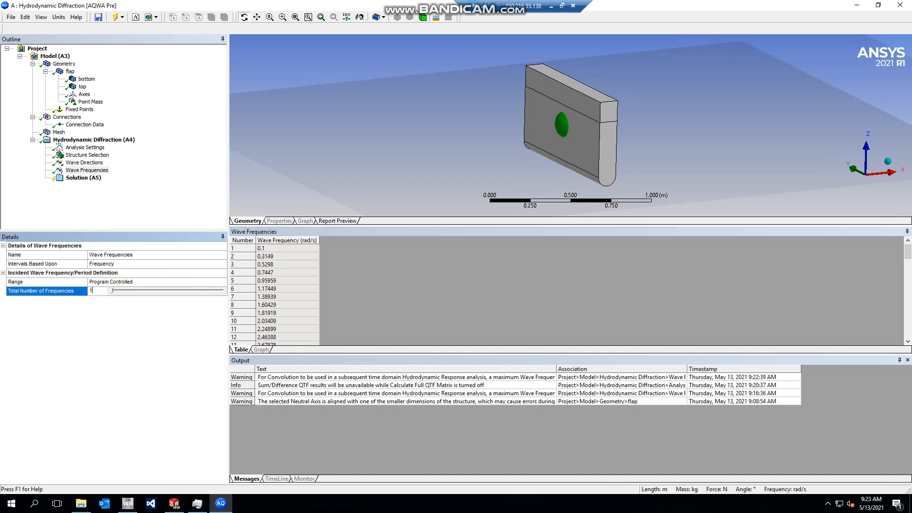
pyautogui.press('Return')
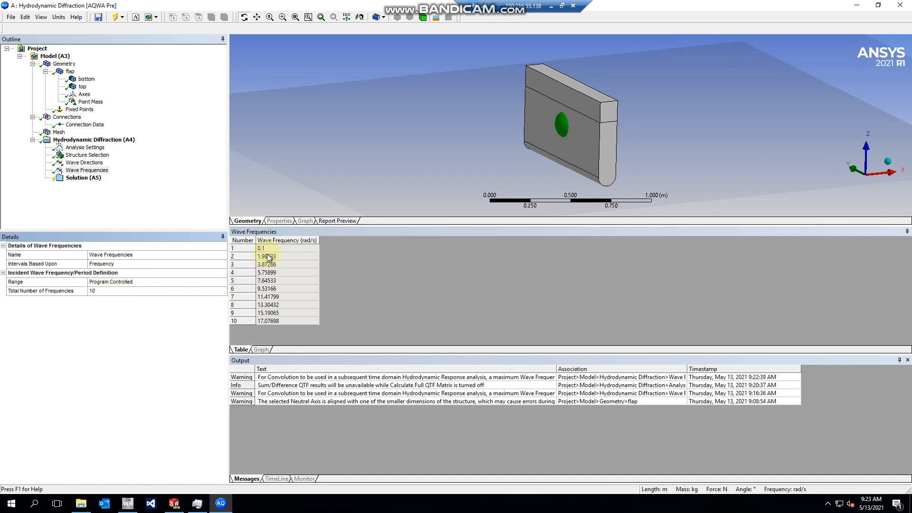
pyautogui.click(104, 292)
pyautogui.write('100')
pyautogui.press('Return')
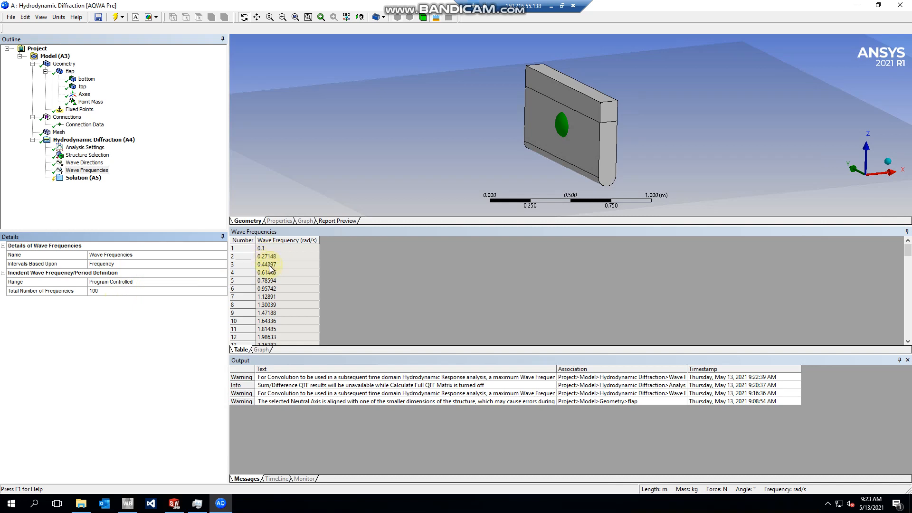
# - Set the total number of wave frequencies to 50
pyautogui.click(153, 290)
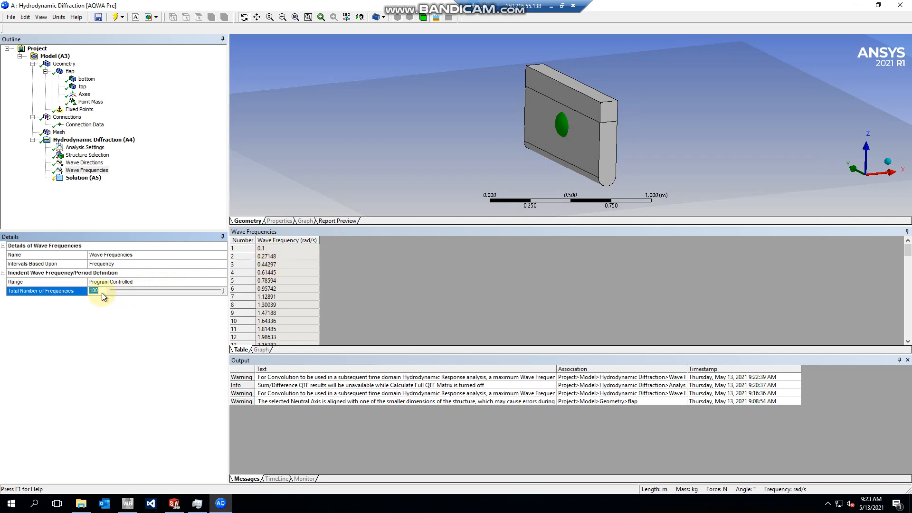
pyautogui.press('BackSpace')
pyautogui.write('50')
pyautogui.press('Return')
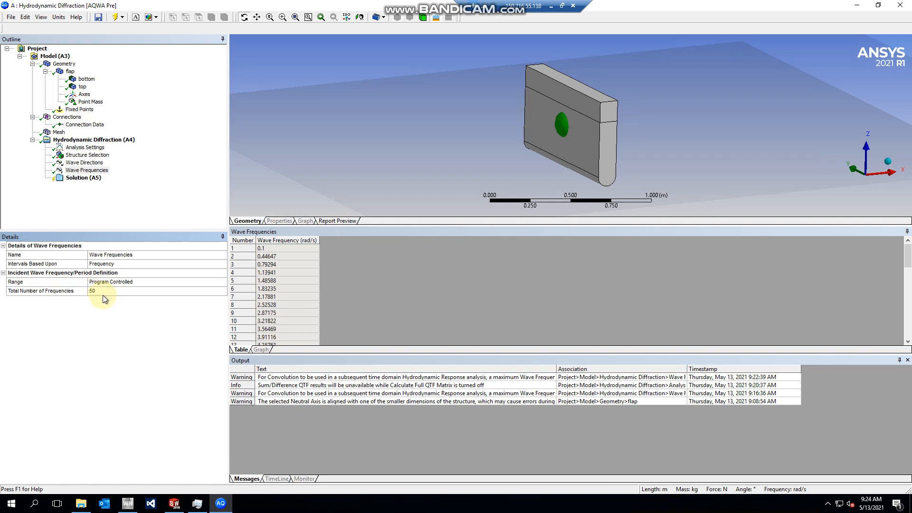
# - Switch the wave frequency range and lowest frequency definition to Manual Definition, with a longest period of 17 s
pyautogui.click(130, 282)
pyautogui.click(223, 282)
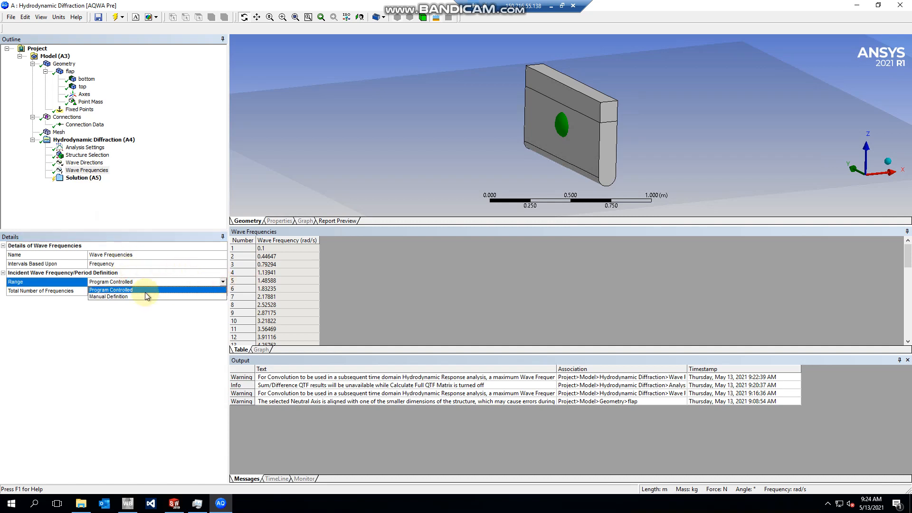
pyautogui.click(142, 296)
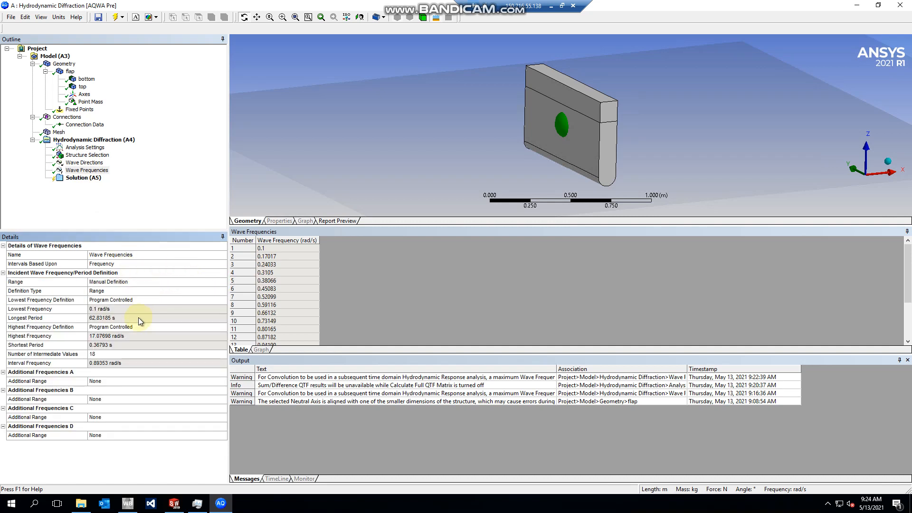
pyautogui.click(109, 300)
pyautogui.click(107, 308)
pyautogui.click(104, 316)
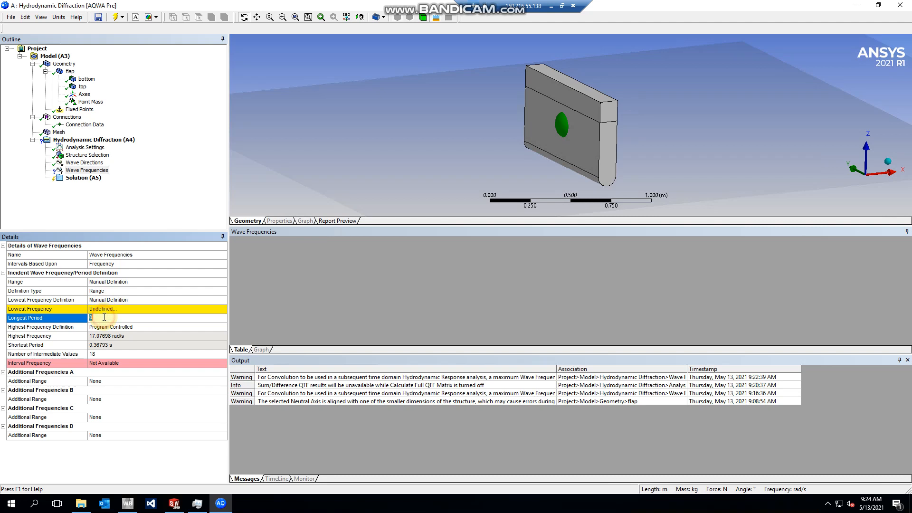
pyautogui.write('17')
pyautogui.press('Return')
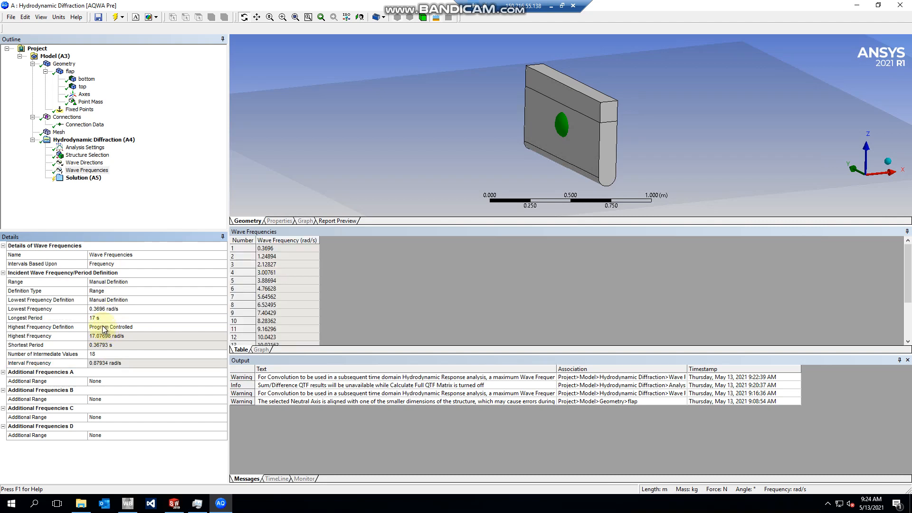
# - Switch the highest frequency definition to Manual Definition and set the shortest period to 2 s
pyautogui.click(103, 328)
pyautogui.click(103, 329)
pyautogui.click(106, 343)
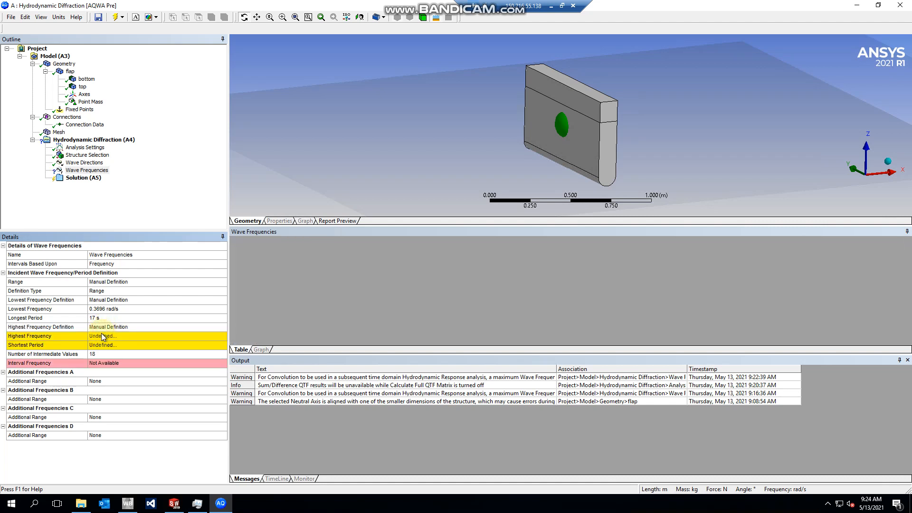
pyautogui.click(91, 345)
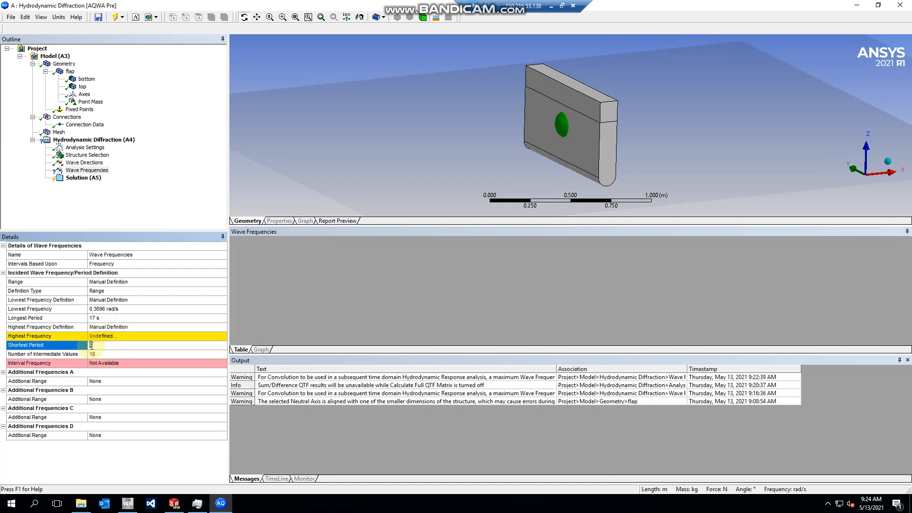
pyautogui.write('2')
pyautogui.press('Return')
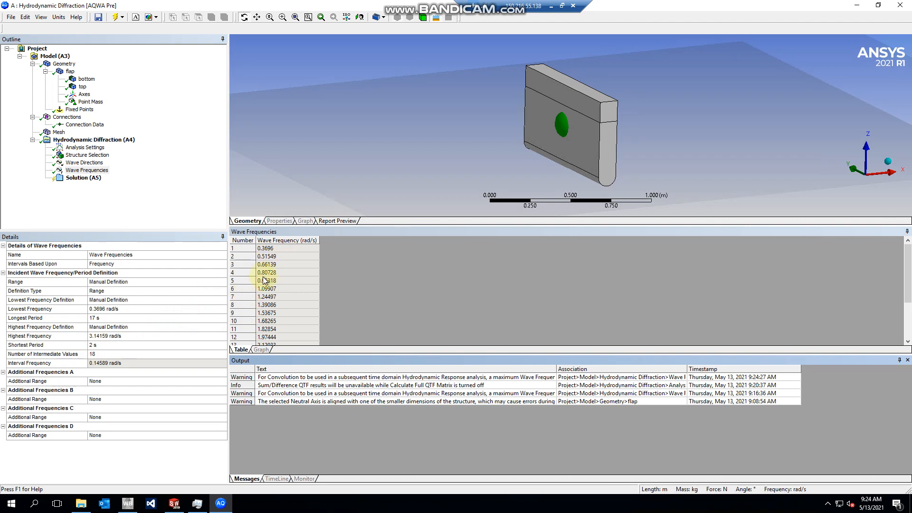
# - Set the number of intermediate frequency values to 80 and look through the wave frequency table
pyautogui.click(101, 354)
pyautogui.write('80')
pyautogui.press('Return')
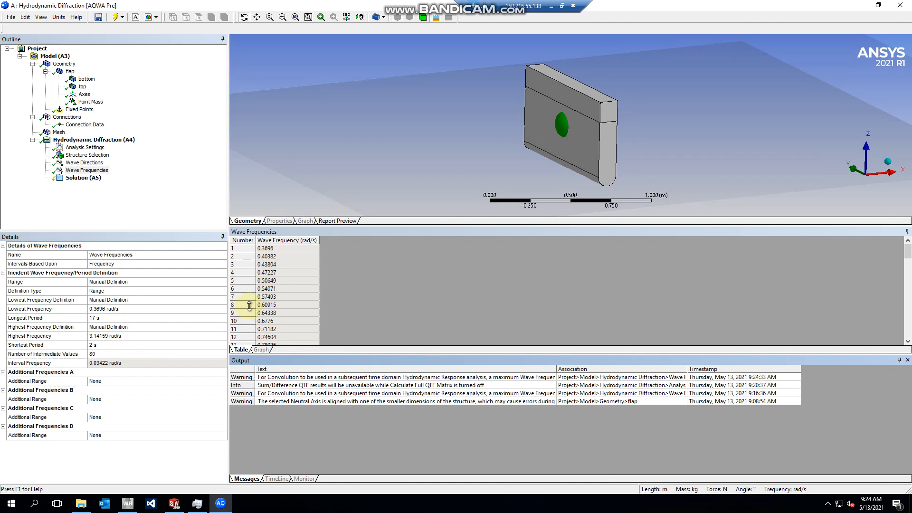
pyautogui.scroll(-5, 274, 270)
pyautogui.scroll(5, 275, 275)
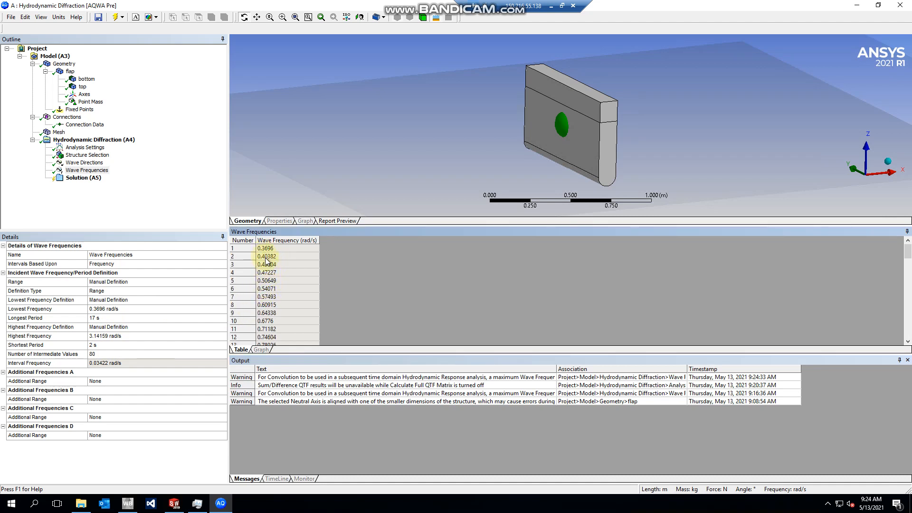
pyautogui.scroll(-12, 270, 292)
pyautogui.scroll(-1, 270, 302)
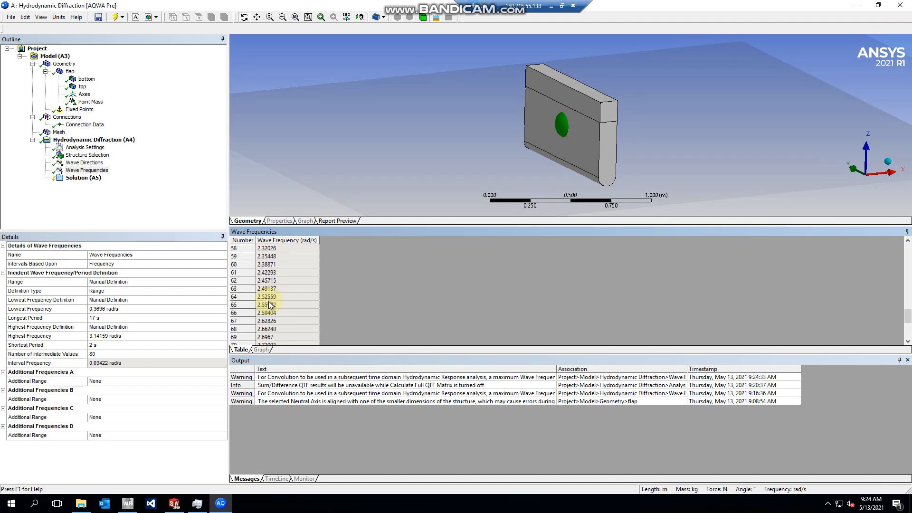
# - Return the wave frequency range to Program Controlled, recheck the frequency settings and select the Solution
pyautogui.doubleClick(128, 280)
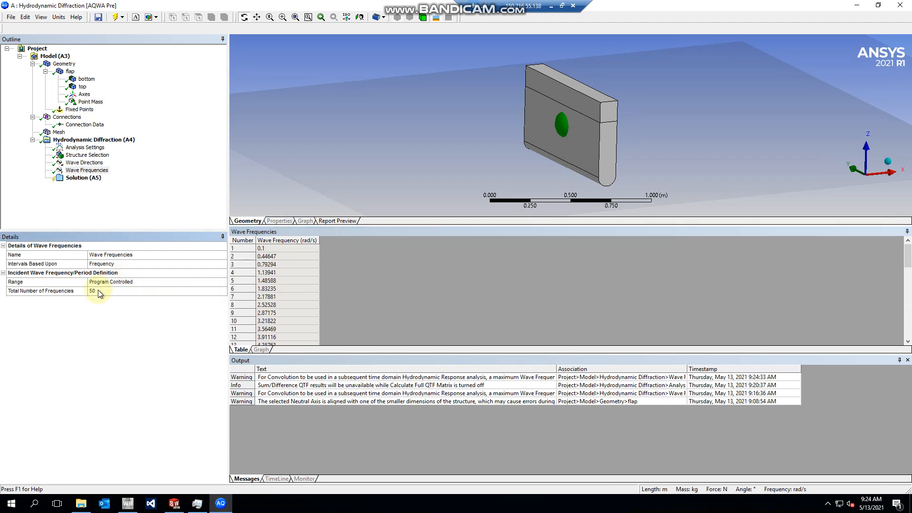
pyautogui.click(75, 177)
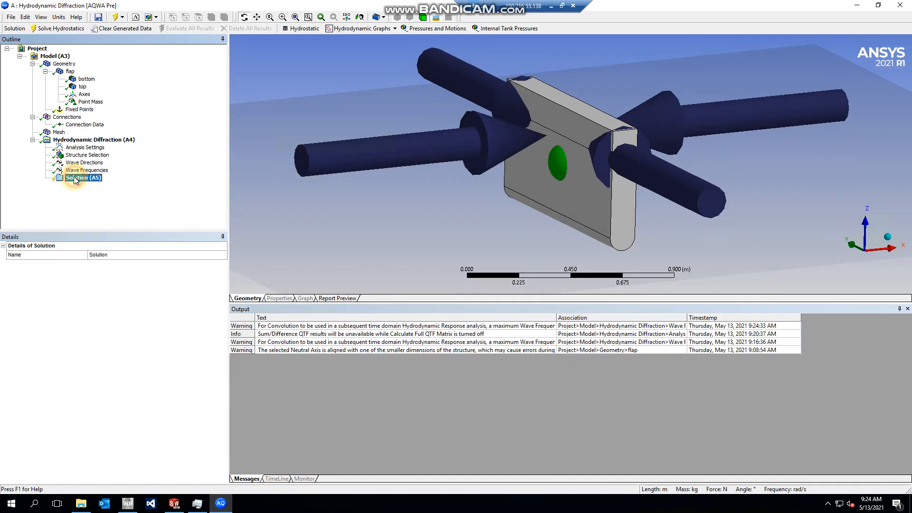
pyautogui.click(82, 170)
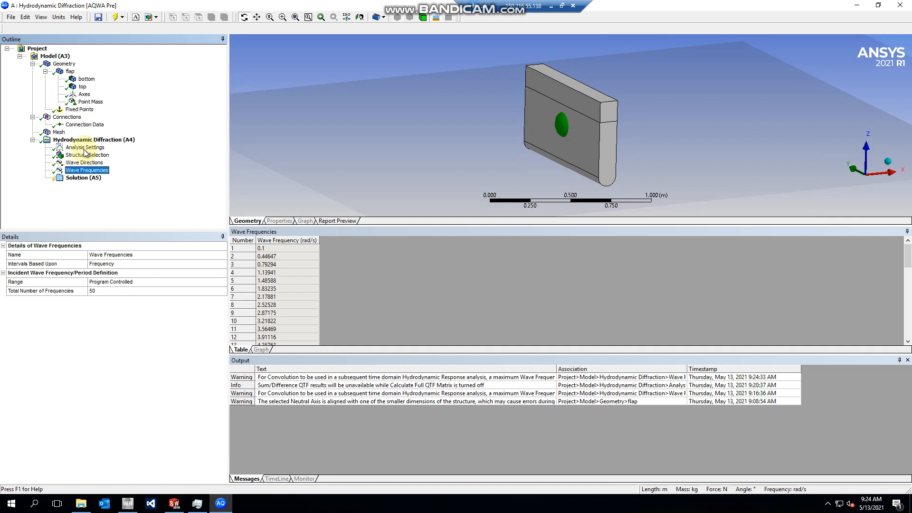
pyautogui.click(81, 178)
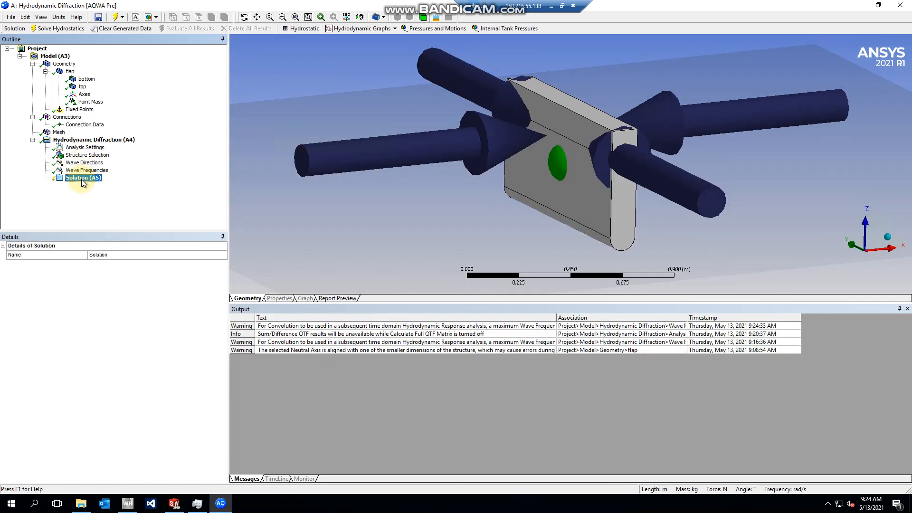